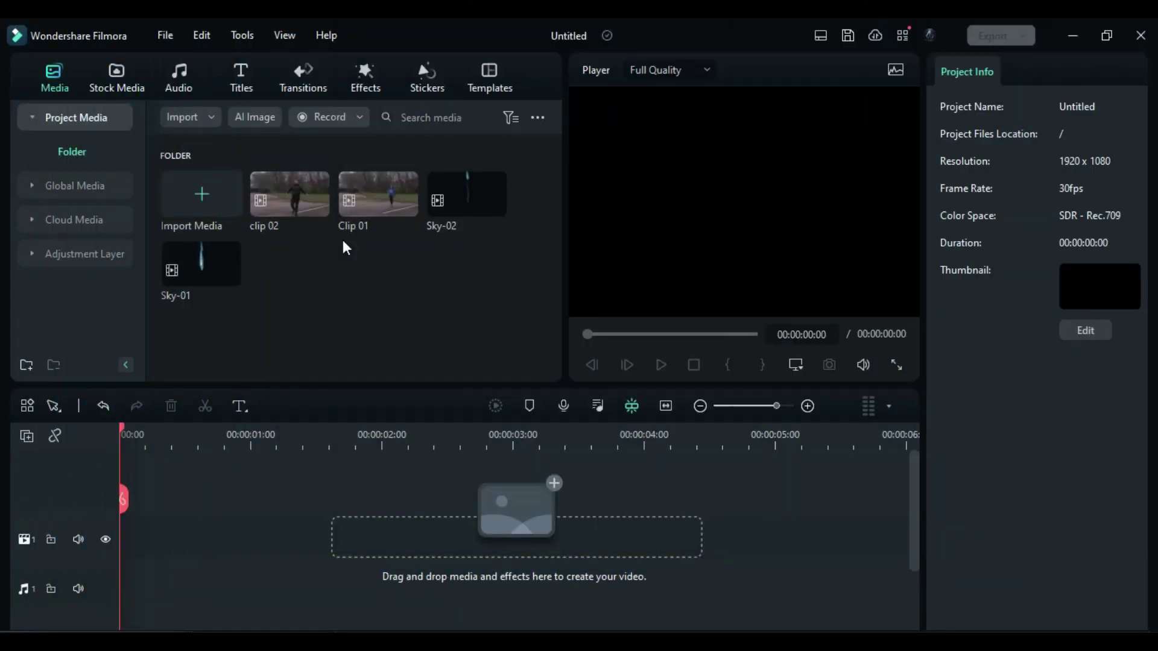
Step: Place Clip 01 at the start of the first video track and clip 02 directly after it
left_click_drag(362, 203, 151, 532)
left_click(447, 443)
left_click(457, 447)
left_click_drag(289, 193, 467, 526)
mouse_move(440, 437)
left_mouse_down()
mouse_move(492, 443)
mouse_move(428, 445)
mouse_move(443, 433)
mouse_move(462, 439)
left_mouse_up()
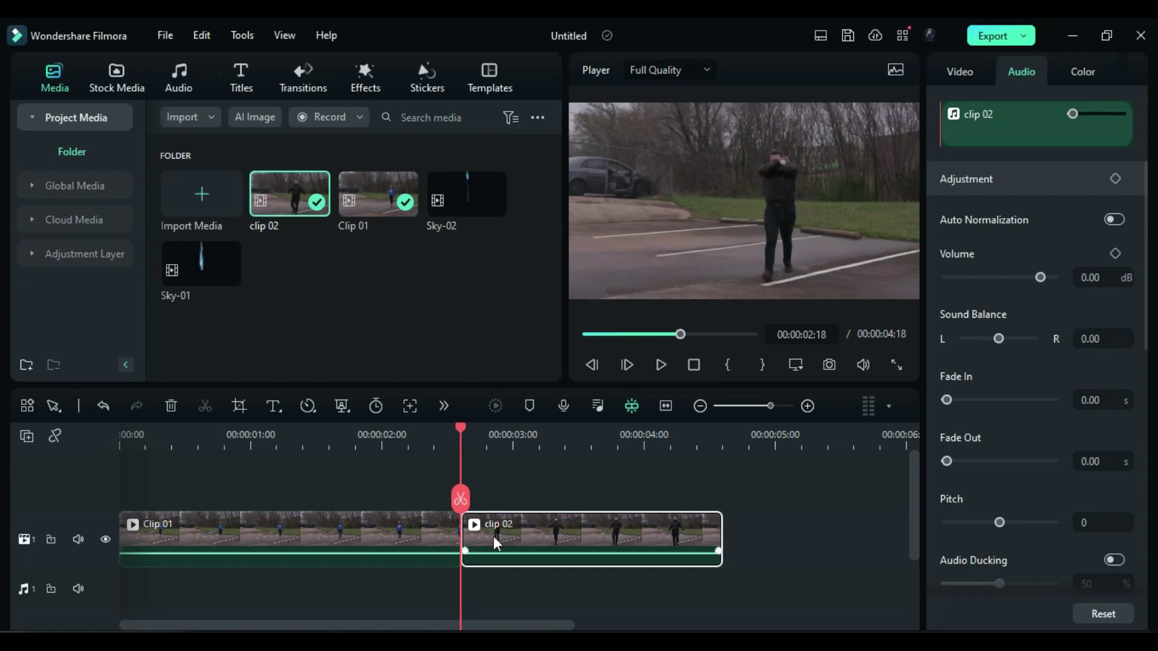
Step: Search the stickers for "dust" and add Dust-Up 1 on video track 3, aligned with the start of clip 02
left_click(417, 88)
left_click(286, 112)
type("dust")
key("Return")
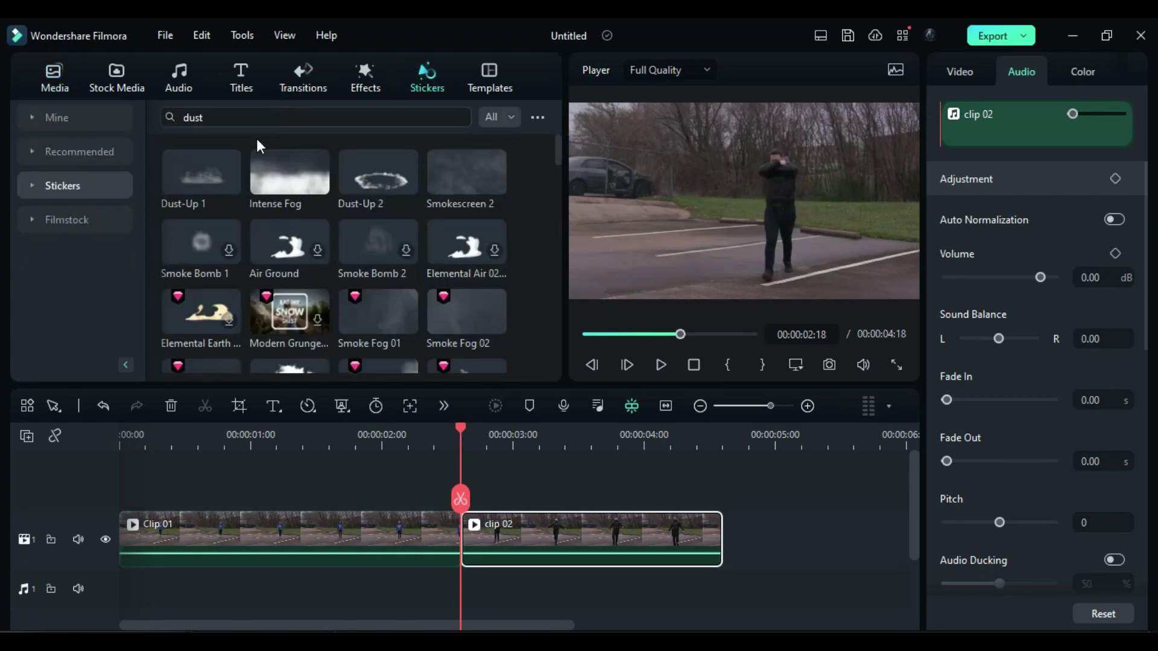
left_click_drag(171, 171, 463, 476)
left_click(547, 509)
left_click_drag(545, 524, 540, 487)
scroll(551, 487, "down", 1)
left_click_drag(460, 431, 473, 432)
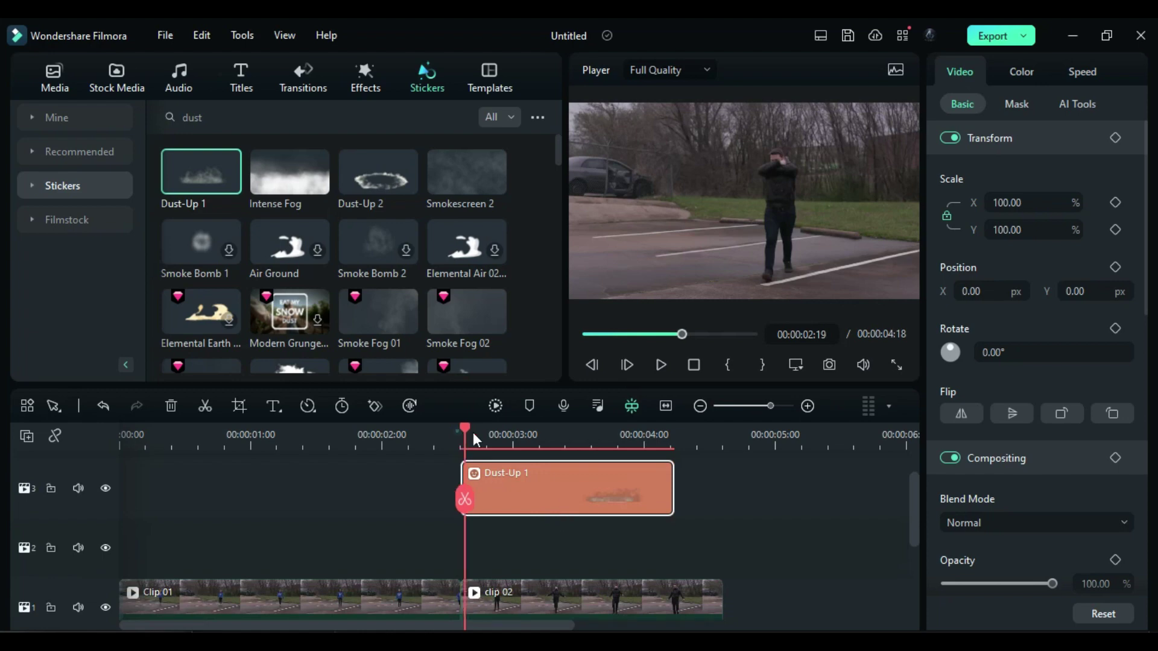
Step: Set the Dust-Up 1 sticker's blend mode to Screen and its position to X 97, Y -279 px
left_click(508, 434)
left_click(1010, 519)
left_click(992, 468)
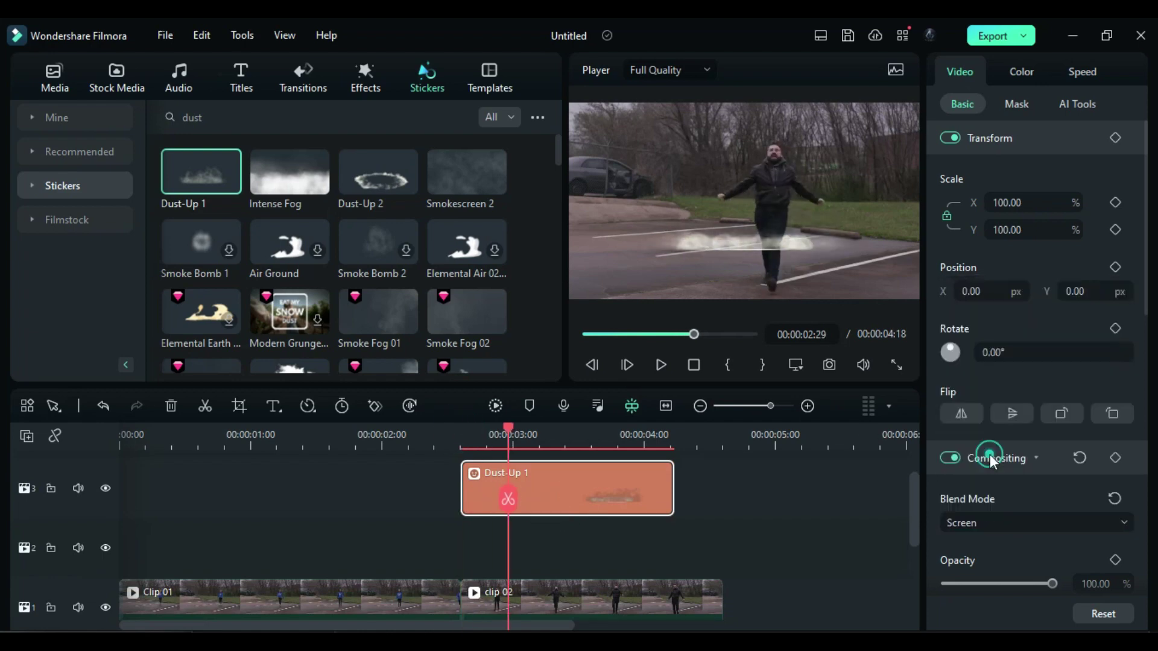
mouse_move(1071, 291)
left_mouse_down()
mouse_move(1041, 291)
mouse_move(1080, 292)
left_mouse_up()
left_click(1076, 312)
left_click_drag(989, 291, 1004, 291)
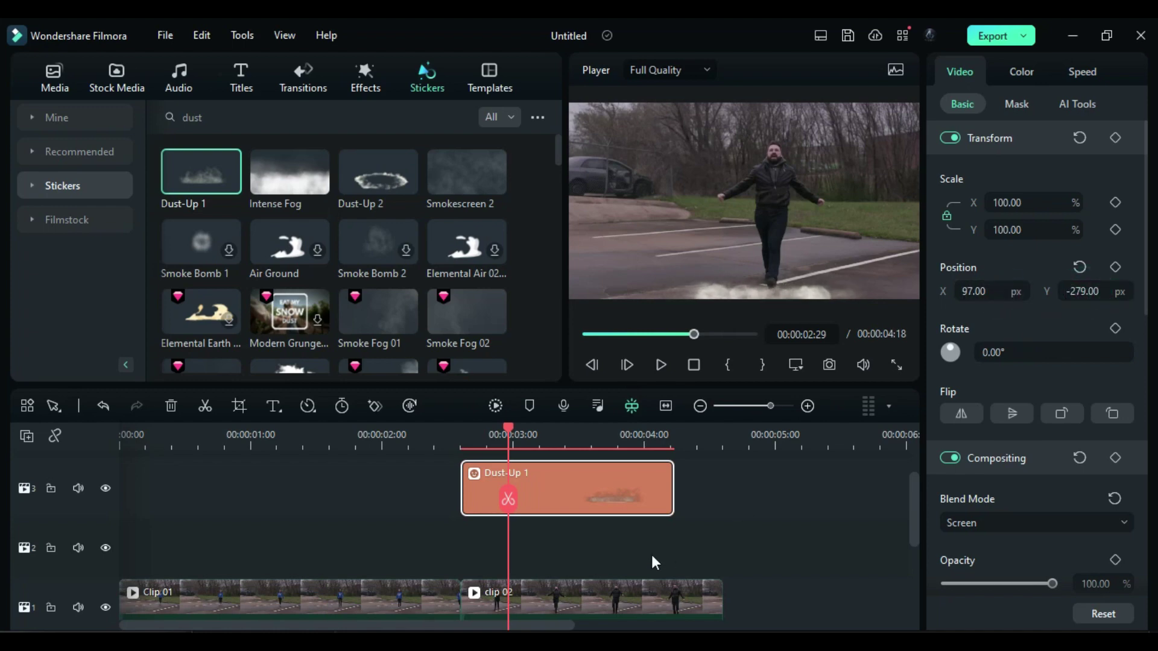
Step: Add Sky-01 from the project media on a track above Dust-Up 1, starting at 00:00:02:15
scroll(537, 511, "up", 1)
left_click_drag(509, 428, 446, 429)
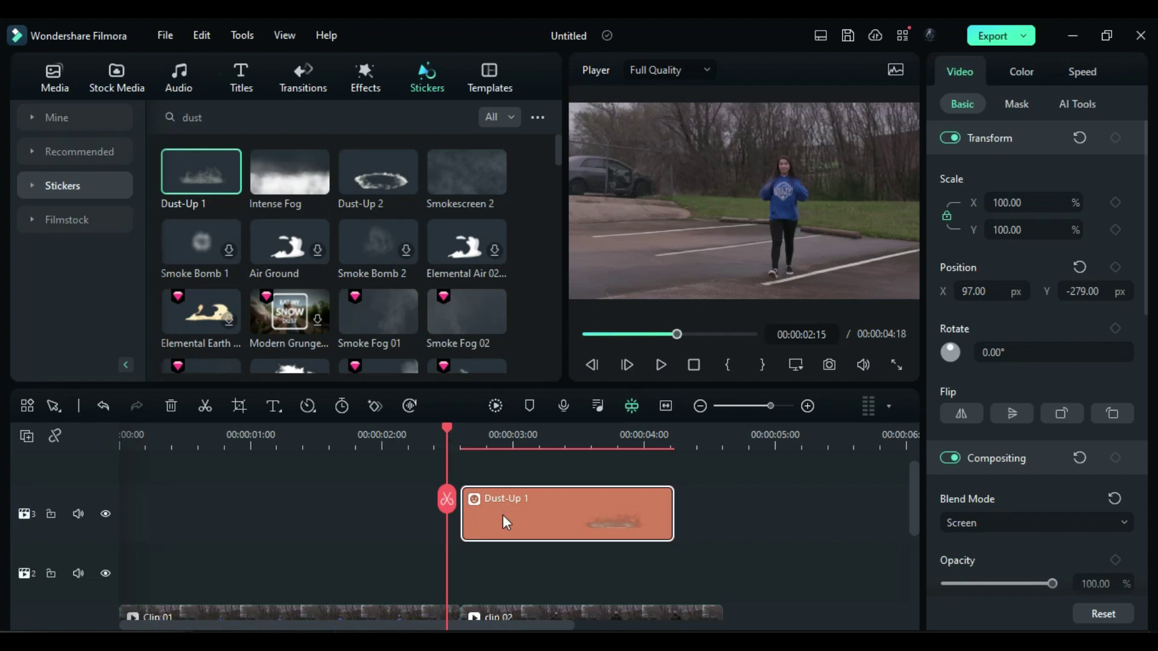
left_click(55, 91)
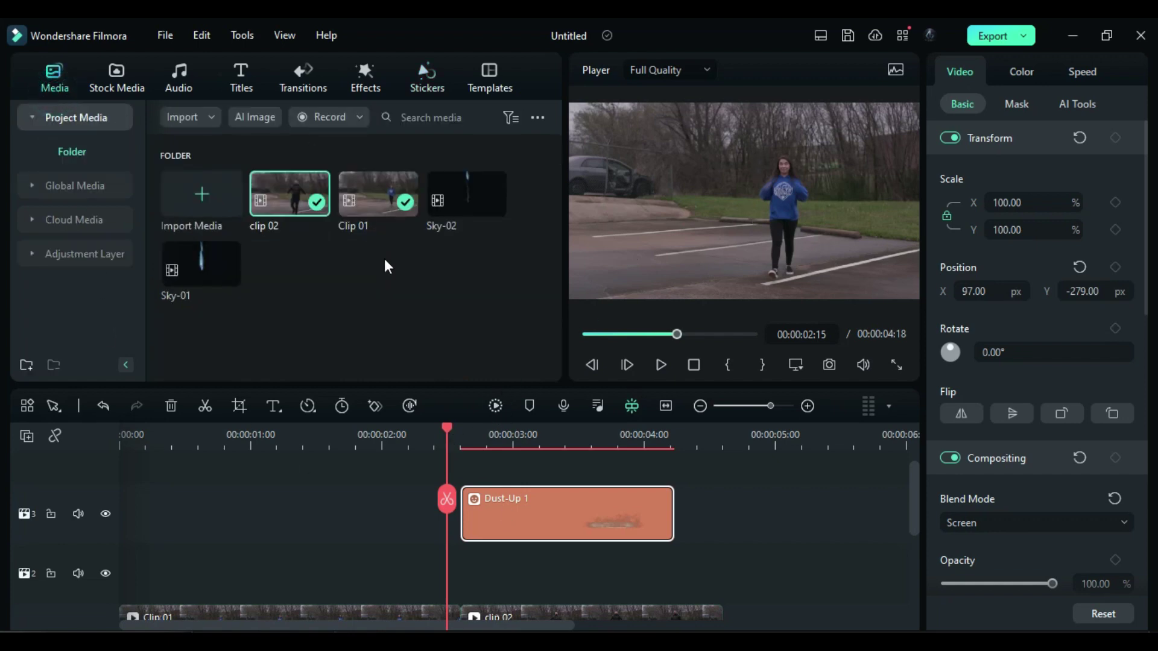
left_click_drag(202, 268, 454, 483)
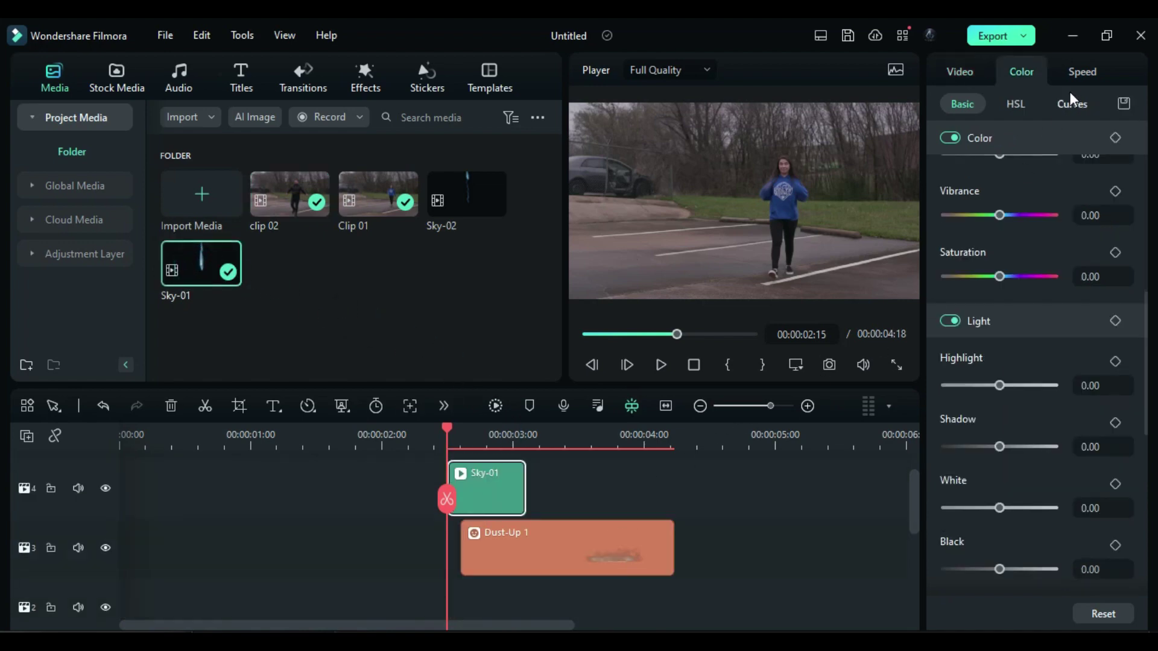
Step: Set the uniform speed of the Sky-01 clip to 1.20
left_click(1081, 72)
left_click(1114, 155)
type("1.2")
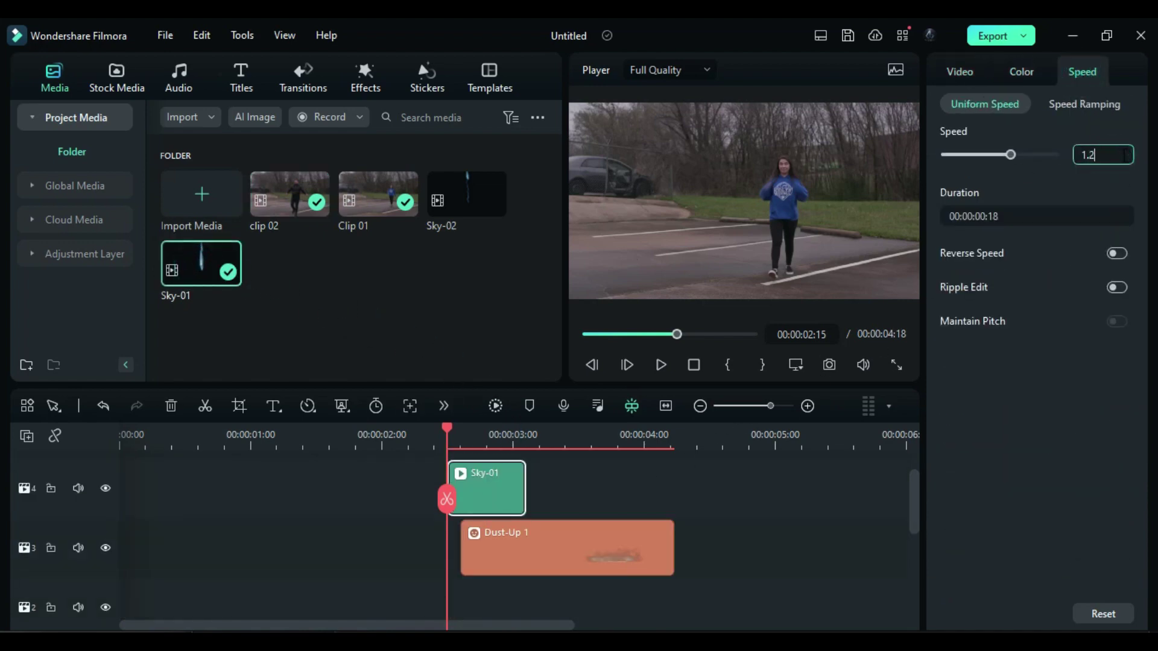
key("Return")
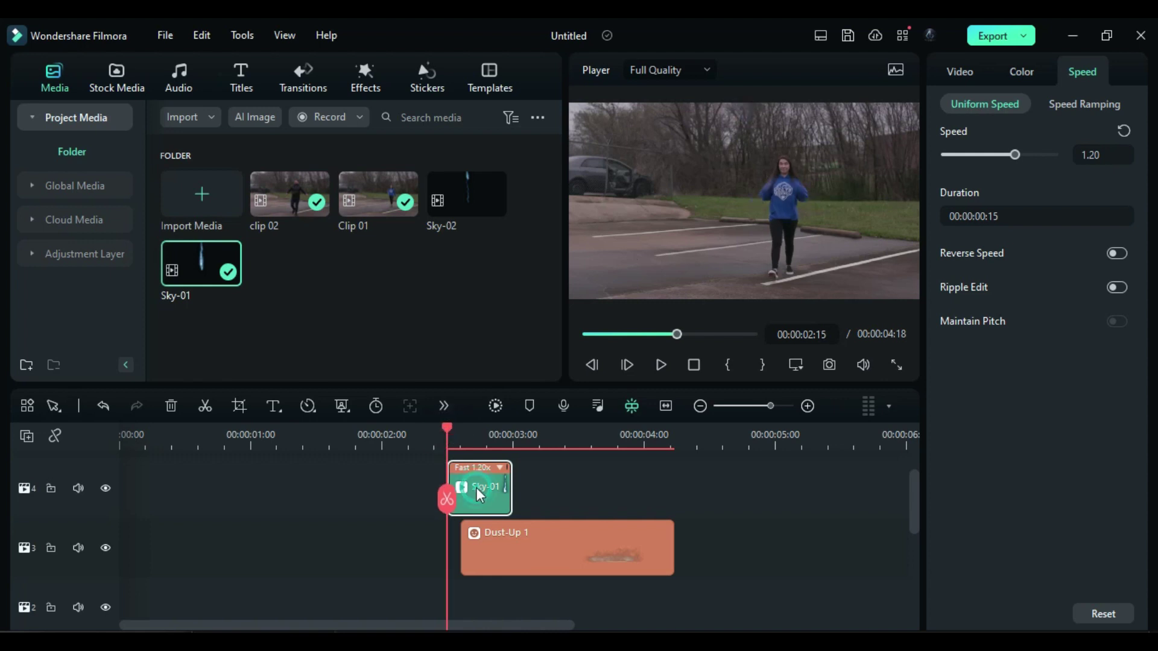
Step: Position the Sky-01 lightning above the person's head at X 186, Y 511 px
left_click(959, 72)
left_click_drag(448, 427, 470, 430)
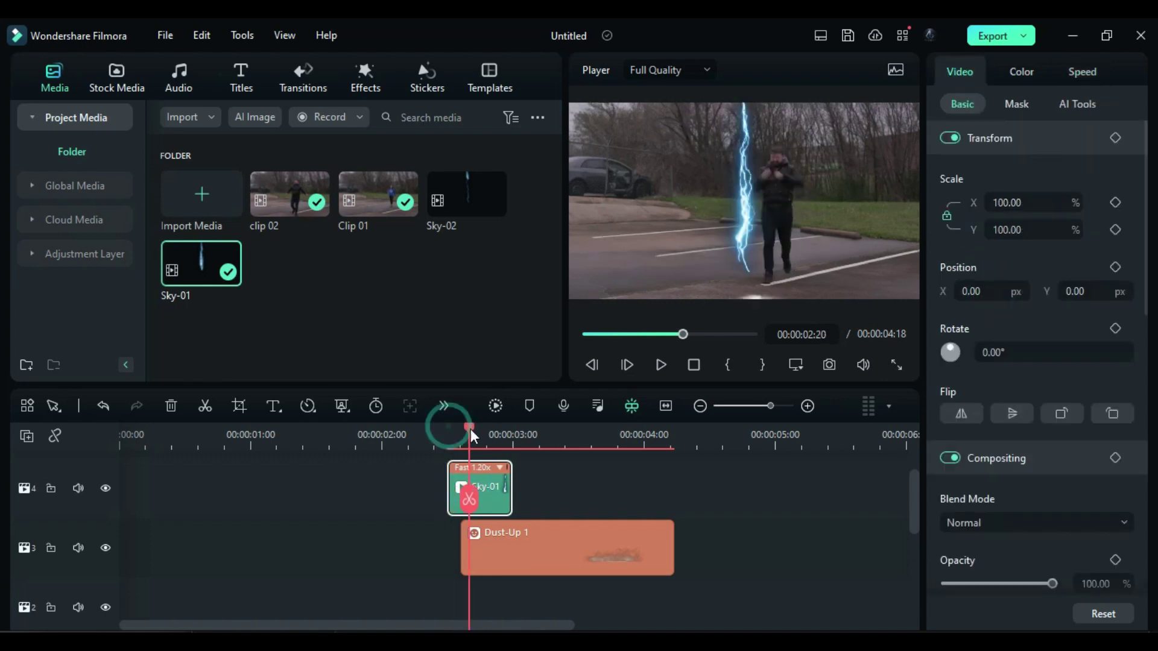
left_click_drag(970, 297, 973, 294)
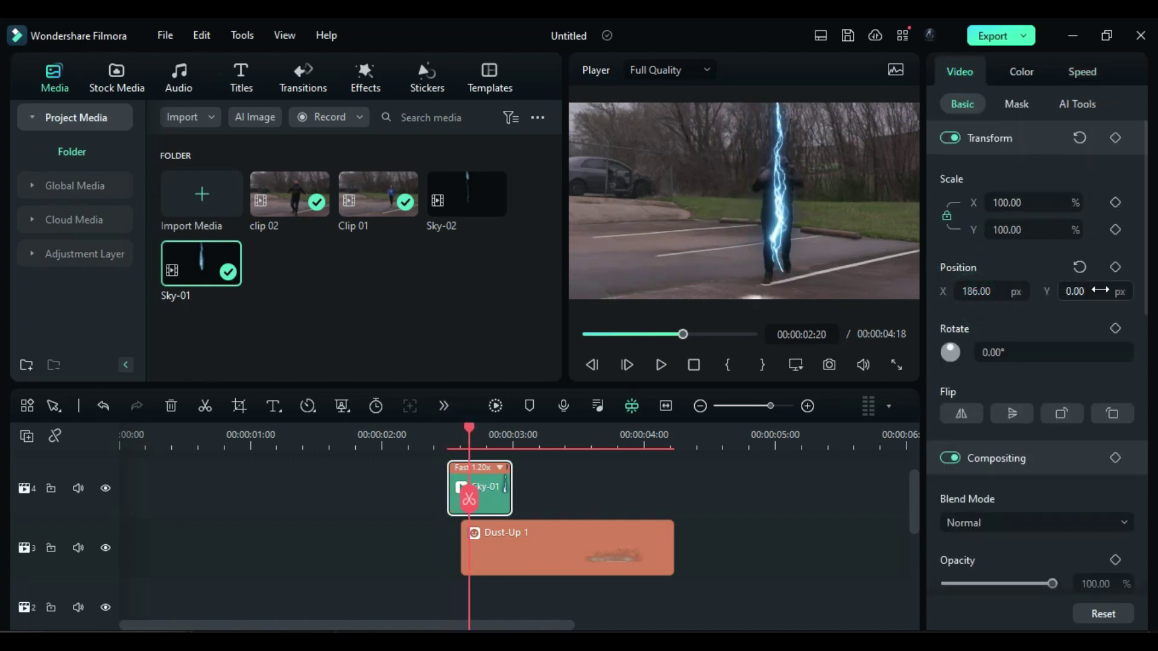
mouse_move(1106, 289)
left_mouse_down()
mouse_move(1148, 289)
mouse_move(1089, 292)
left_mouse_up()
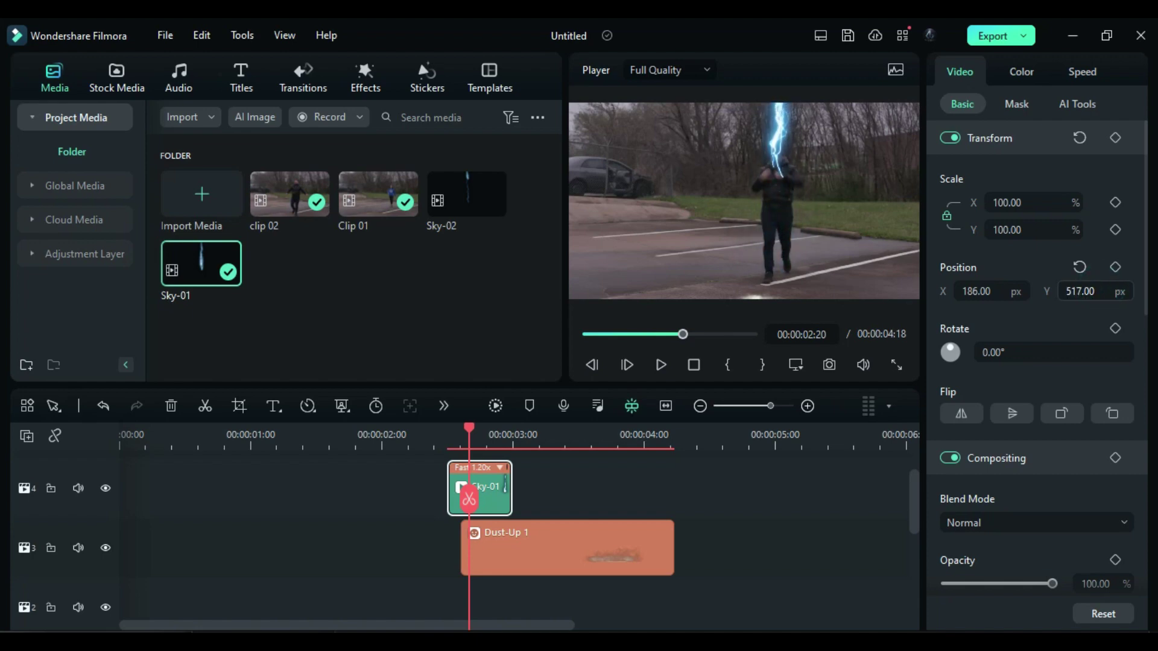
Step: Trim the beginning of Sky-01 and shift the shortened clip back to start at 00:00:02:15
mouse_move(469, 428)
left_mouse_down()
mouse_move(447, 431)
mouse_move(459, 433)
left_mouse_up()
left_click_drag(449, 474, 463, 474)
left_click_drag(461, 433, 447, 435)
left_click_drag(487, 486, 472, 487)
left_click_drag(445, 435, 458, 436)
left_click(465, 437)
left_click(448, 436)
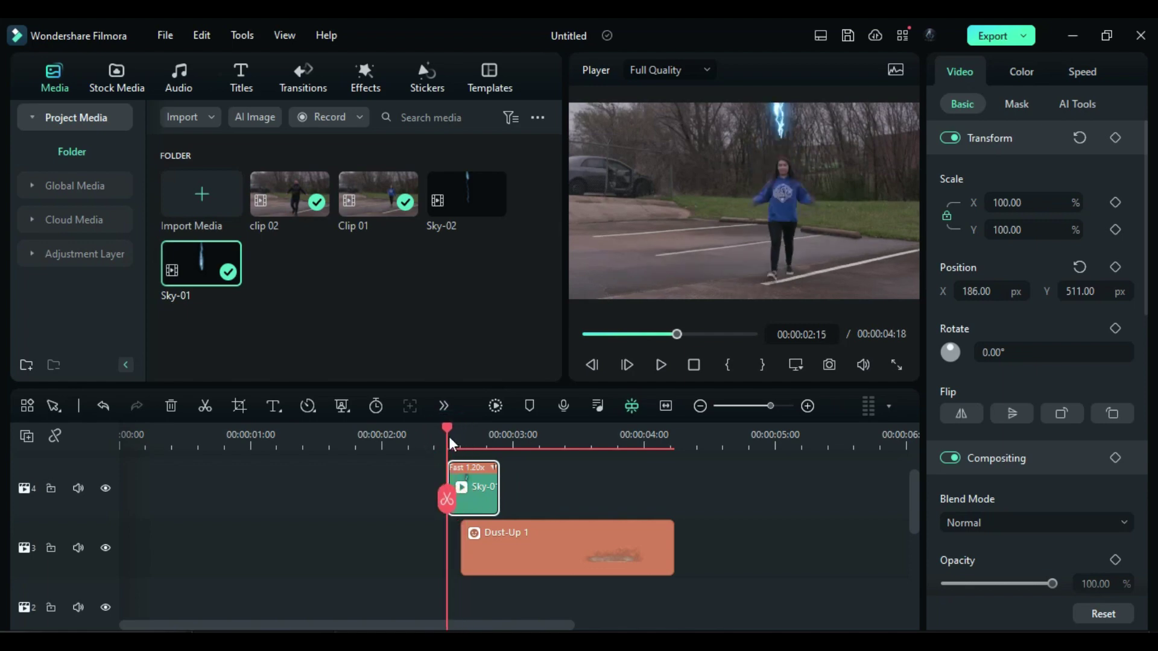
Step: Add Sky-02 on a track above Sky-01 at 00:00:02:15 and set its speed to 1.50
left_click_drag(467, 193, 477, 531)
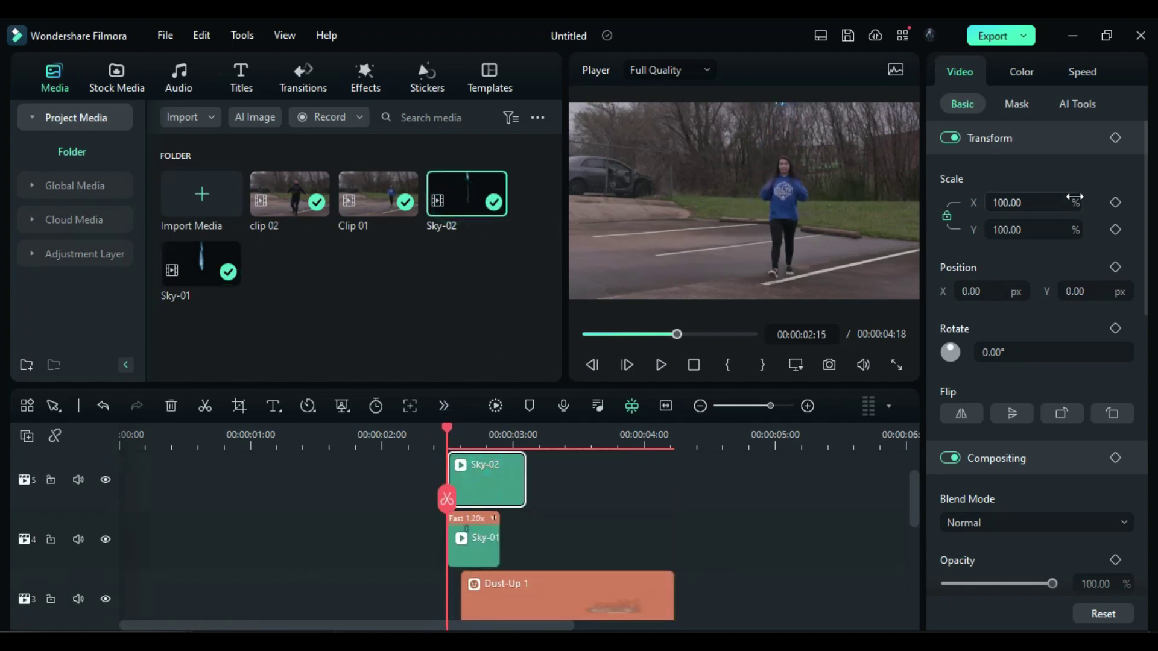
left_click(1089, 77)
left_click(1112, 154)
key("BackSpace")
key("BackSpace")
type("5")
key("Return")
Step: Position the Sky-02 lightning over the person's head at X 112, Y 456 px
left_click_drag(447, 430, 469, 434)
left_click(959, 72)
left_click_drag(977, 291, 1149, 292)
Step: Increase the brightness of the Sky-02 clip in its basic color settings
left_click(1025, 71)
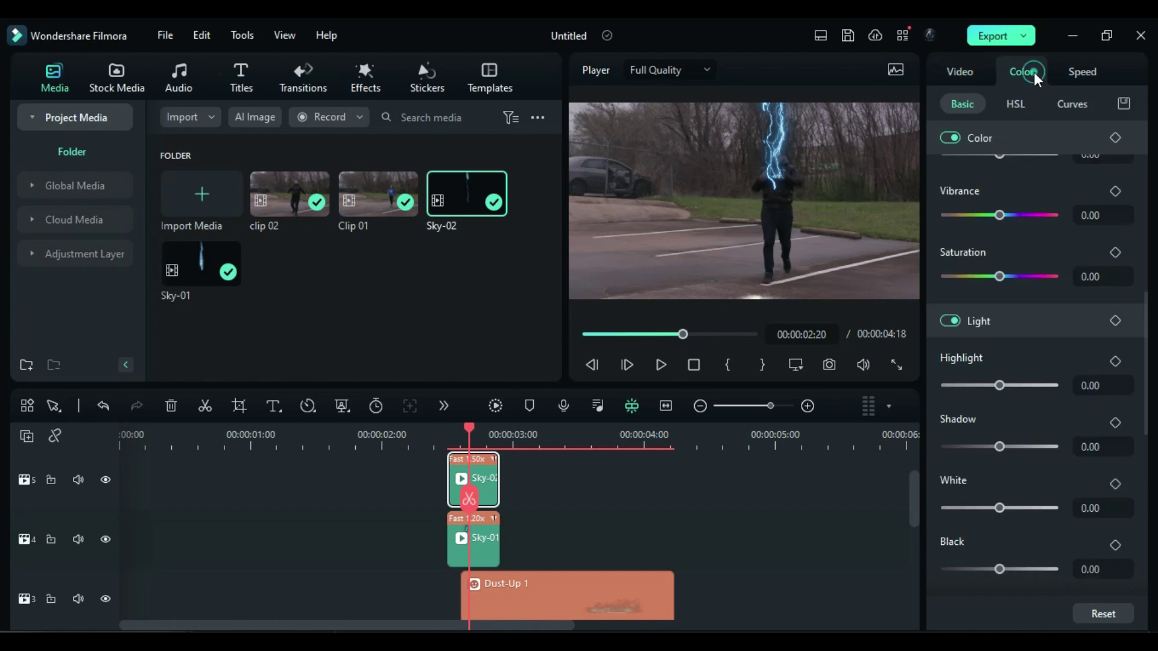
scroll(1030, 409, "up", 2)
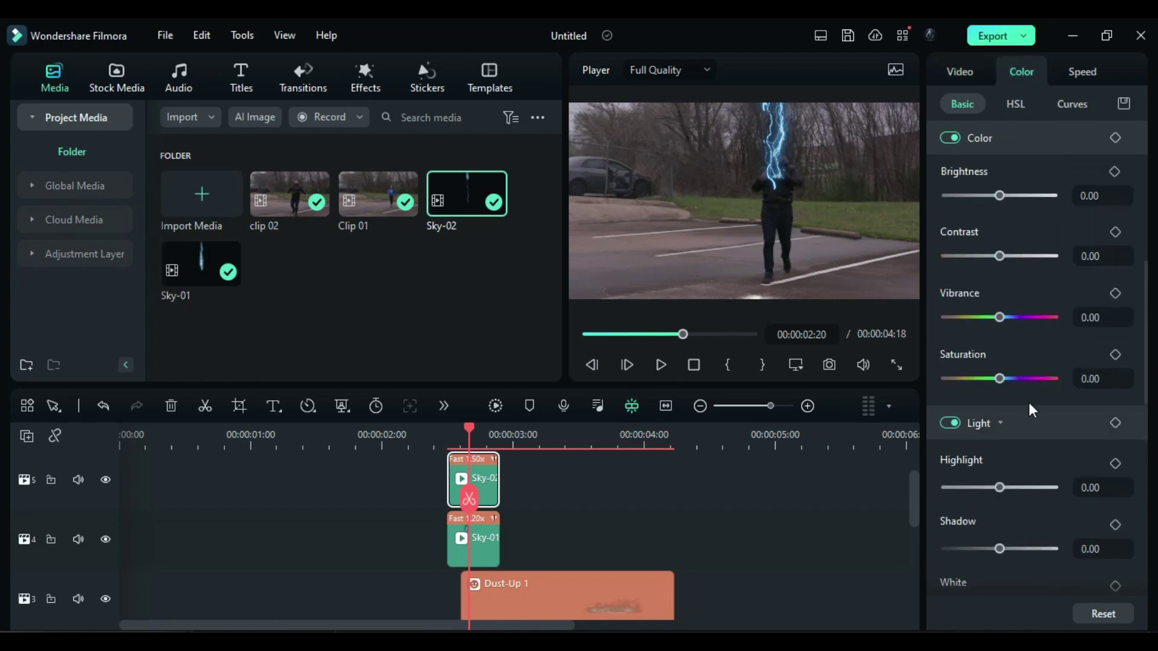
left_click_drag(1017, 197, 1061, 207)
Step: Set the color setting above Brightness to -10 for Sky-01 and increase that clip's brightness
left_click(491, 539)
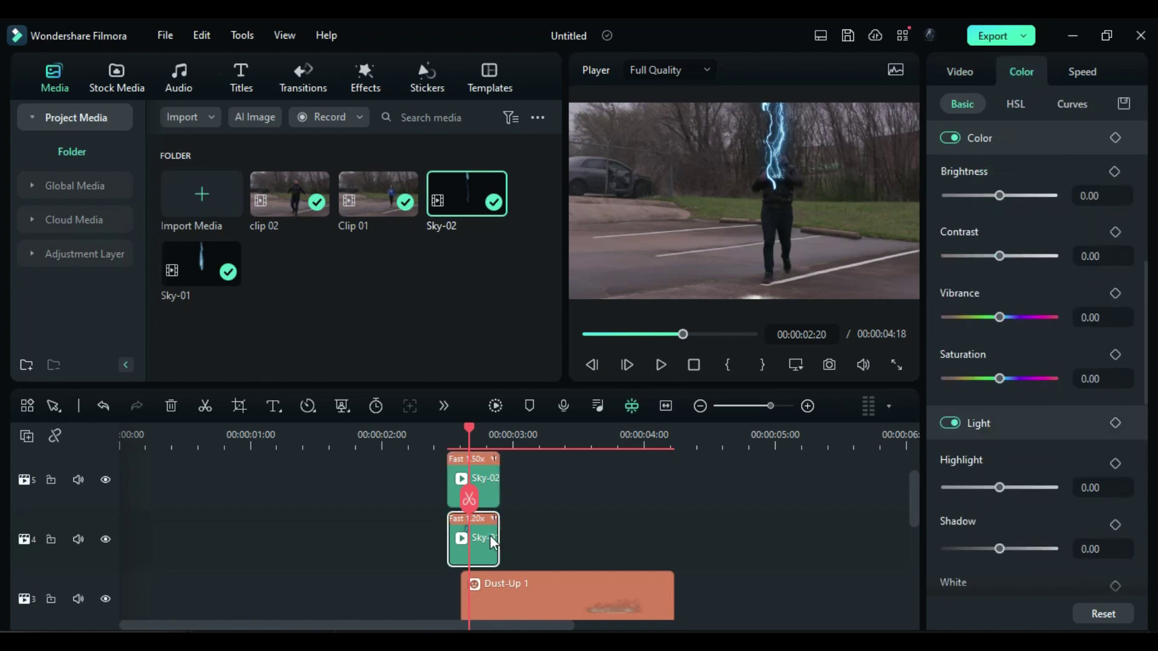
scroll(1111, 246, "up", 1)
left_click_drag(1116, 181, 1047, 184)
type("-10")
key("Return")
left_click_drag(1001, 248, 1049, 247)
Step: Apply the Dream Glow effect to Sky-01 and raise the effect's slider value
left_click(351, 72)
left_click_drag(378, 329, 476, 542)
left_click(959, 296)
left_click(954, 367)
left_click_drag(947, 421, 986, 421)
Step: Apply the Dream Glow effect to Sky-02 and raise its slider value strongly
left_click_drag(348, 330, 490, 505)
left_click(495, 523)
left_click(955, 301)
left_click(947, 379)
left_click_drag(948, 421, 1042, 425)
Step: Set the blend mode of the Sky-01 and Sky-02 lightning clips to Screen
left_click(479, 579)
left_click(1014, 521)
scroll(992, 392, "down", 2)
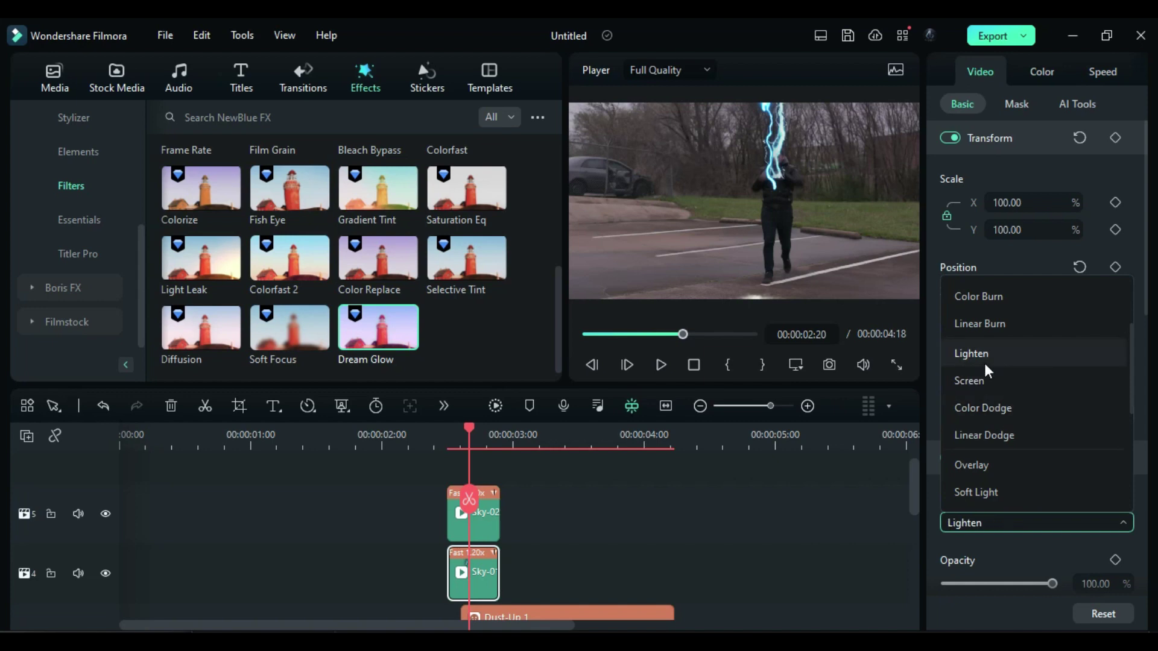
scroll(984, 363, "up", 1)
left_click(982, 392)
Step: Add the Epic Film Effects Pack Vol 02 Element 10 sticker on a track above Sky-02, starting at 00:00:02:17
left_click_drag(471, 430, 456, 431)
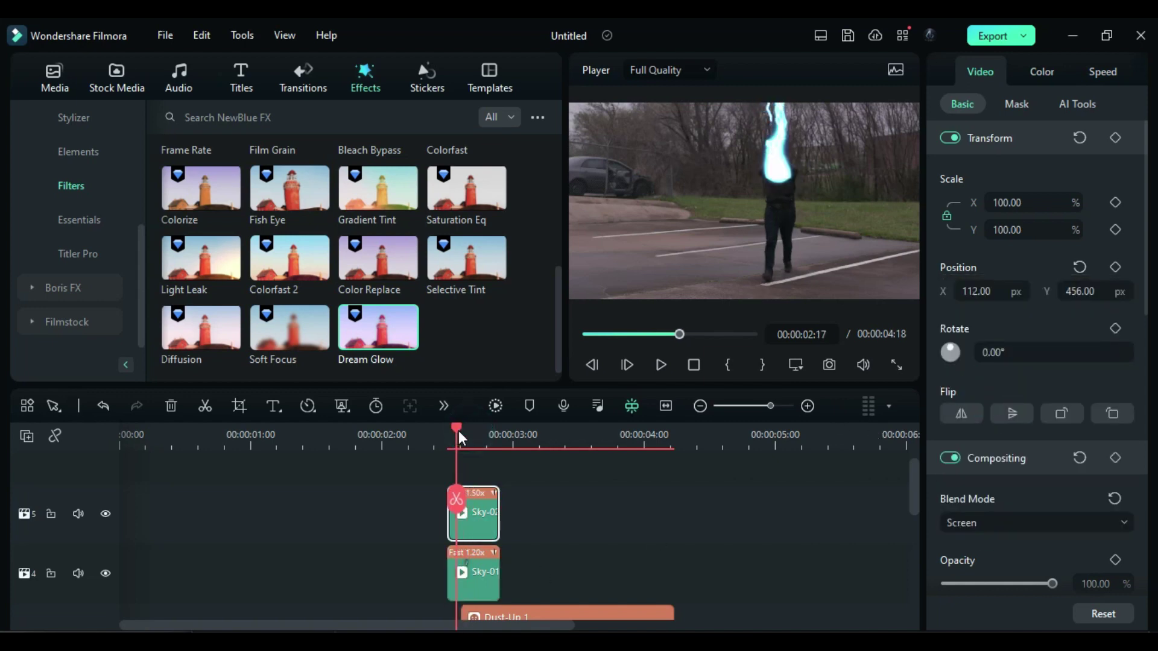
scroll(480, 535, "up", 1)
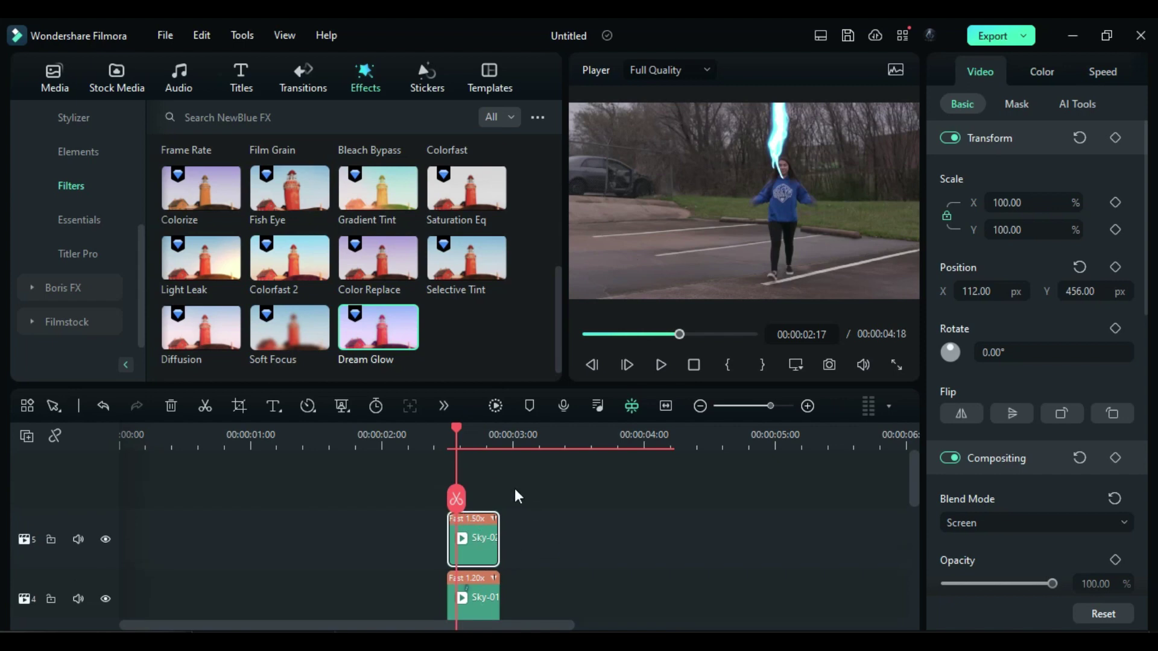
left_click(427, 79)
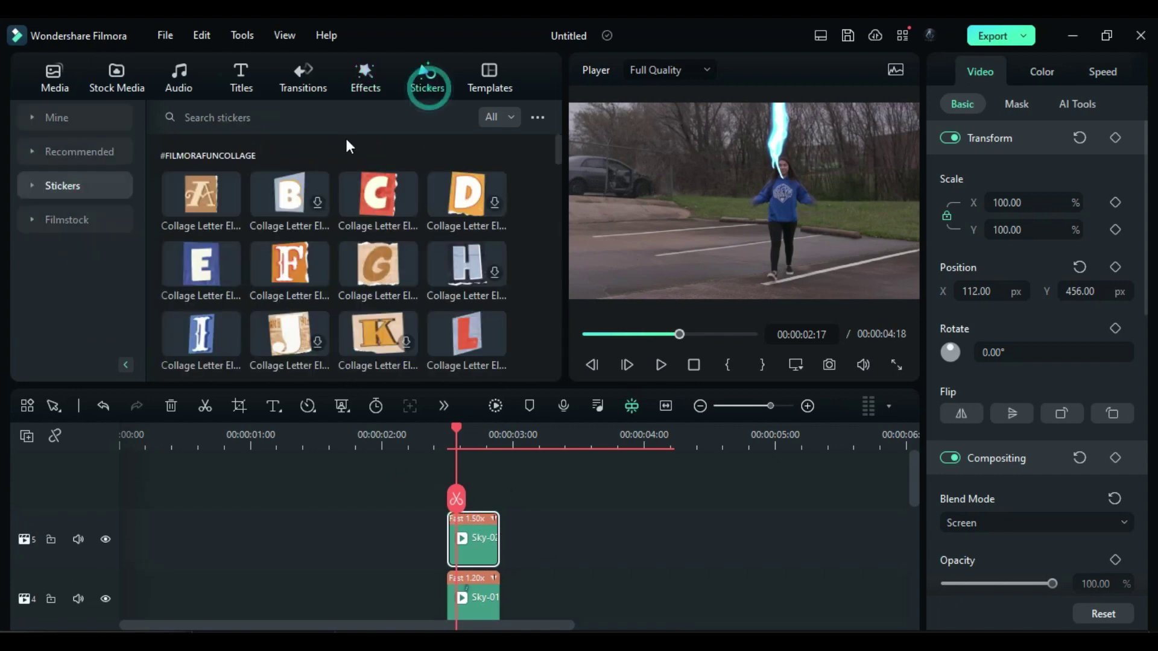
scroll(100, 285, "down", 3)
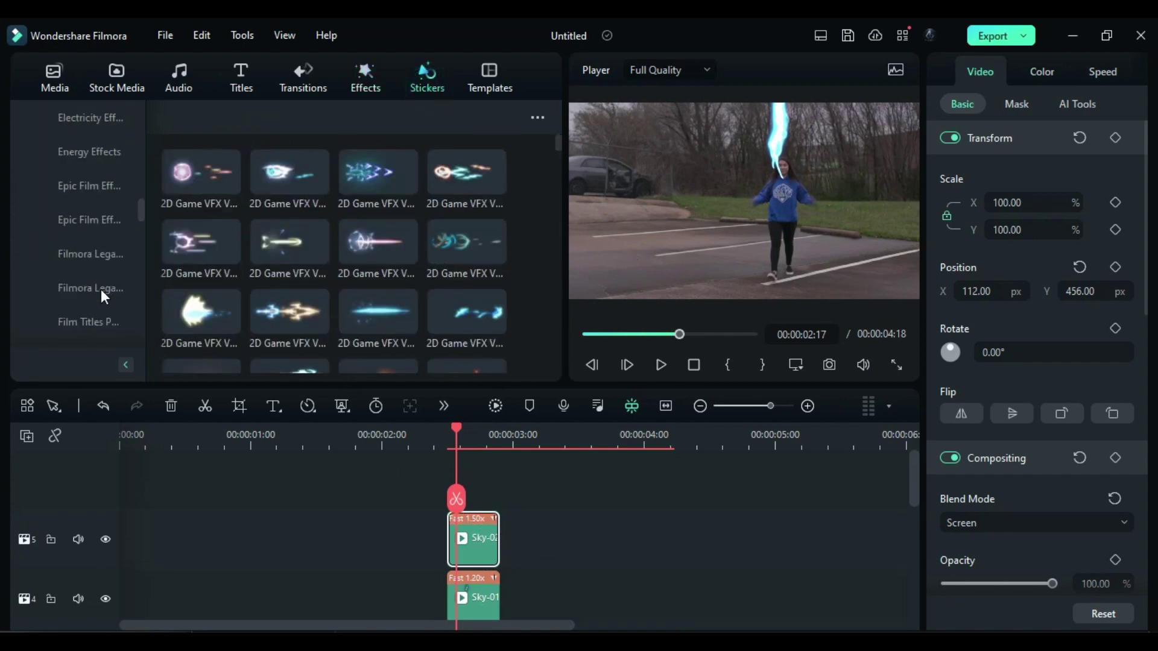
left_click(79, 220)
scroll(194, 277, "down", 2)
left_click_drag(175, 204, 541, 476)
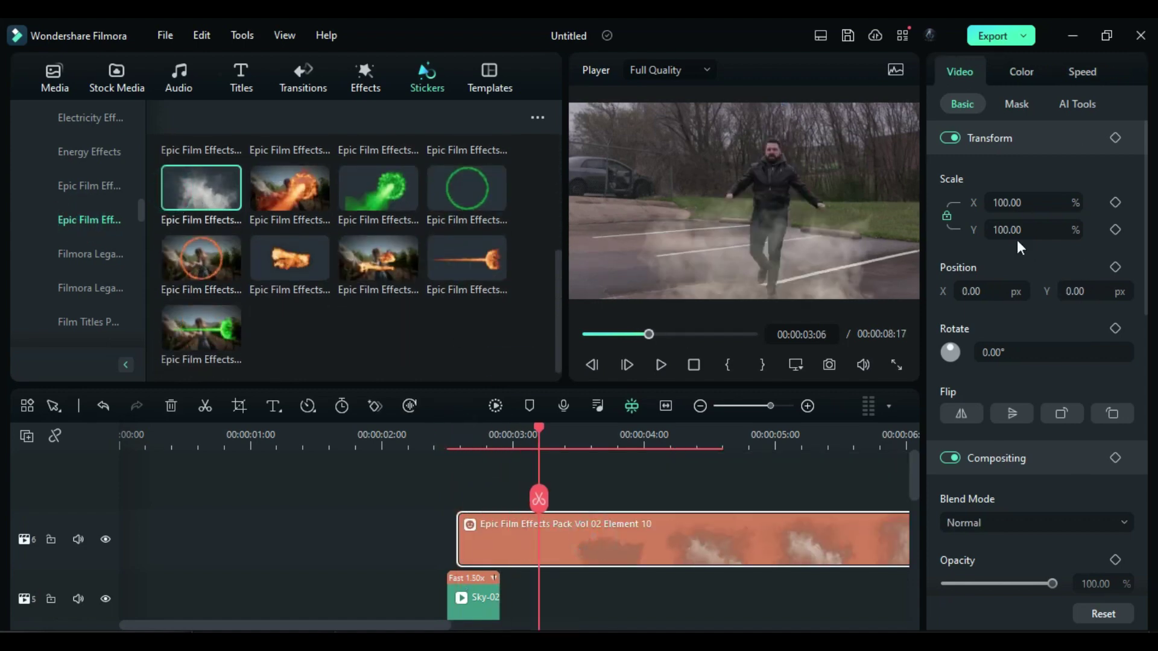
Step: Set the Epic Film Effects sticker's scale to 233%, position to X 14, Y -354 px, and opacity to 40%
type("233")
key("Return")
left_click_drag(989, 295, 995, 295)
left_click_drag(1077, 292, 897, 291)
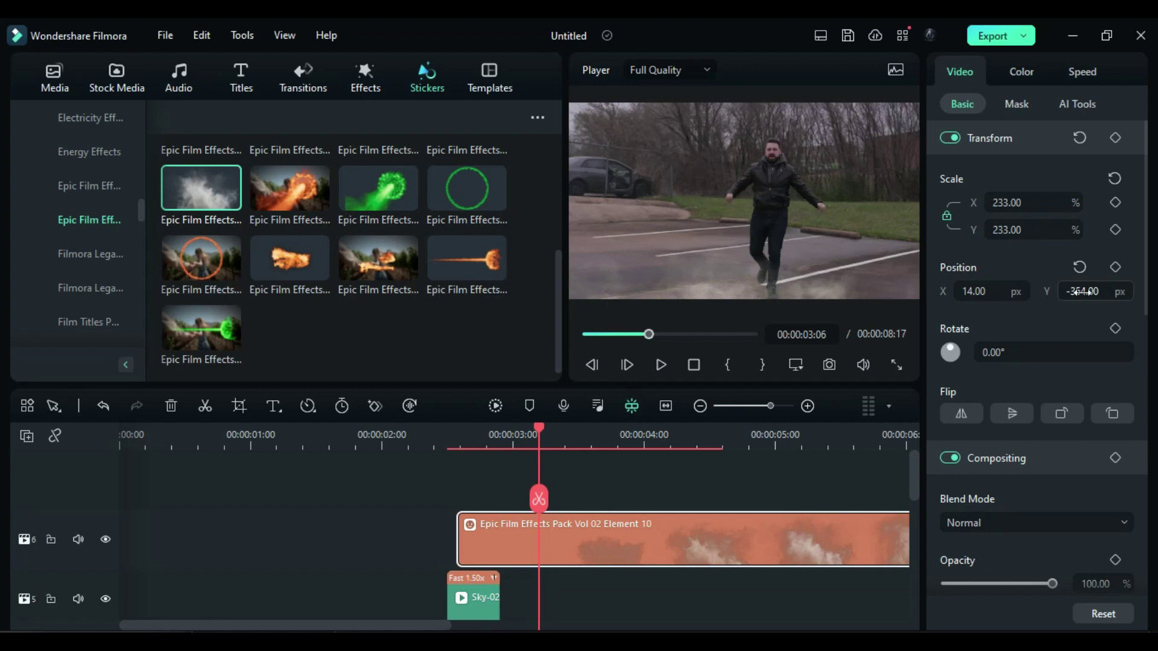
left_click(1094, 583)
type("40")
key("Return")
Step: Split the Epic Film Effects sticker at 00:00:04:18 and delete the part after the cut
left_click(720, 437)
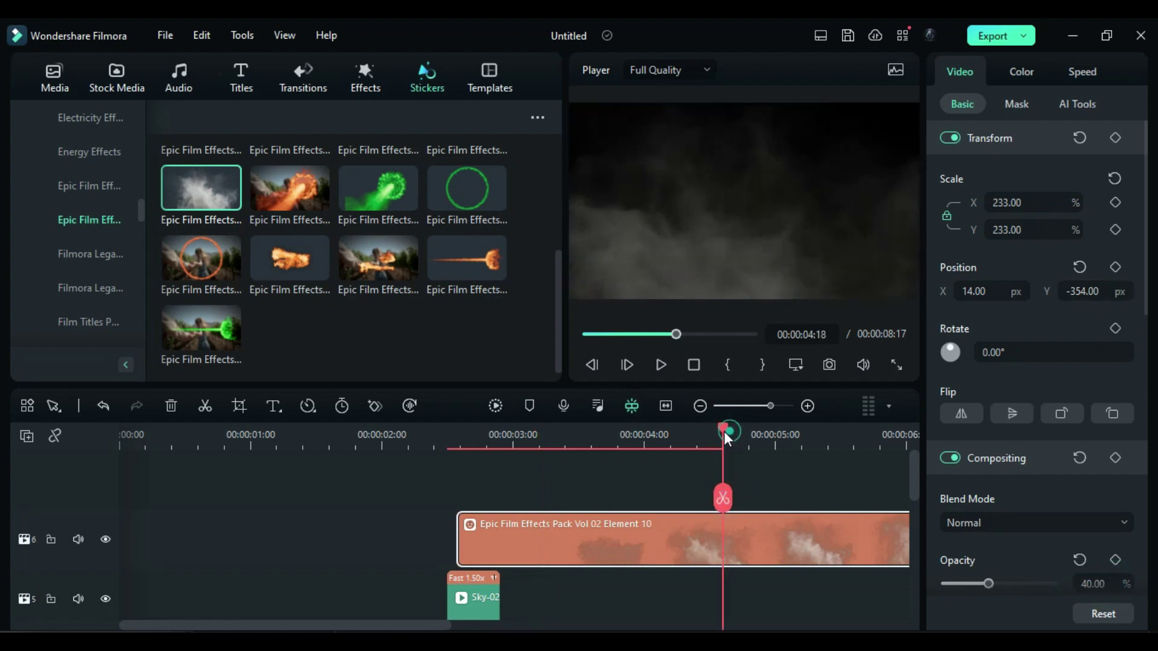
left_click(723, 499)
key("Delete")
Step: Search all stickers for "smoke" and add Realistic Smoke Effects Element 10 on a new top track at 00:00:02:17
left_click_drag(450, 435, 457, 436)
scroll(117, 216, "up", 15)
left_click(115, 218)
left_click(220, 120)
type("smoke")
key("Return")
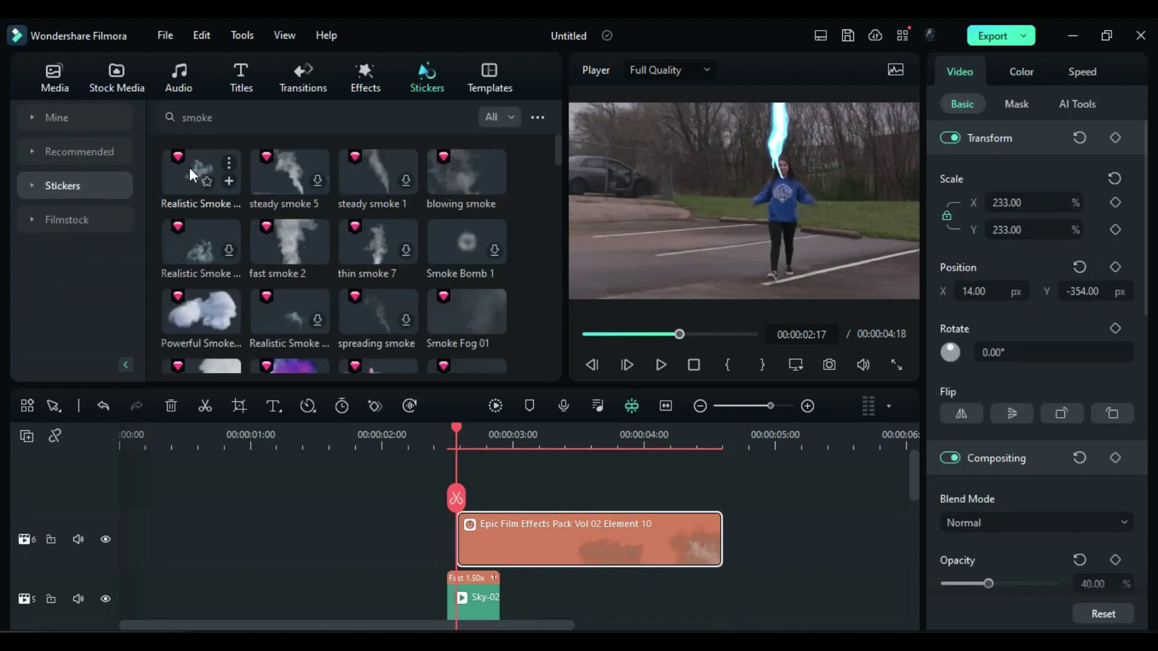
left_click_drag(190, 168, 455, 478)
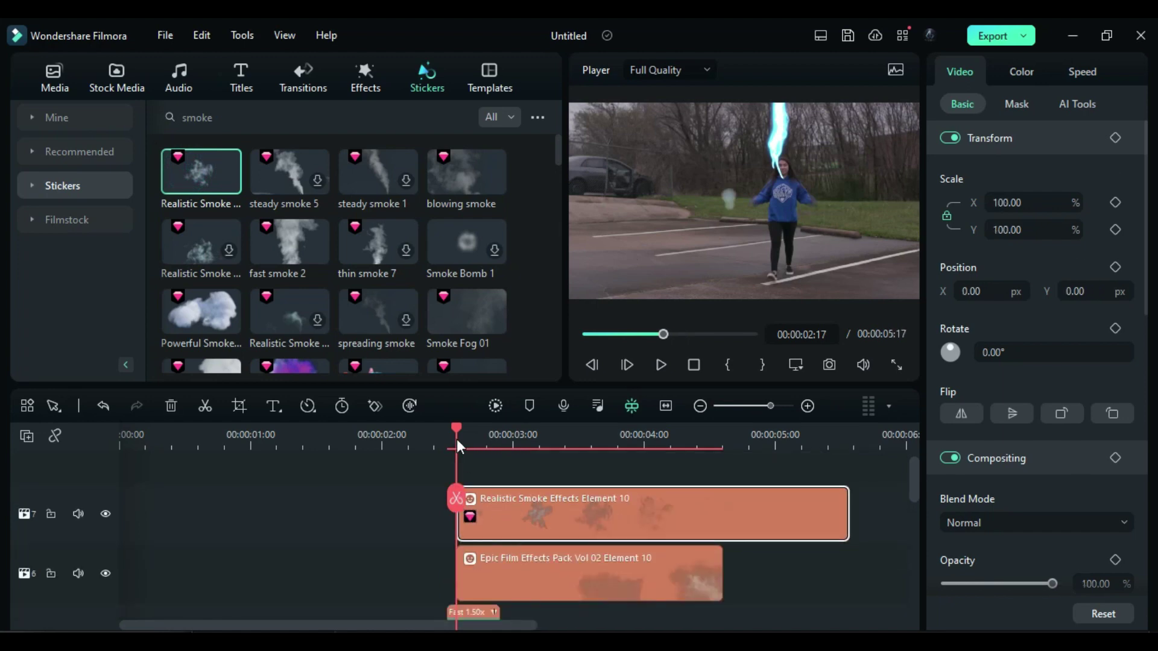
Step: Transform the Realistic Smoke sticker to X 249, Y 138 px at 130% scale, and trim its end to 00:00:04:18
left_click(473, 435)
left_click_drag(972, 292, 1104, 292)
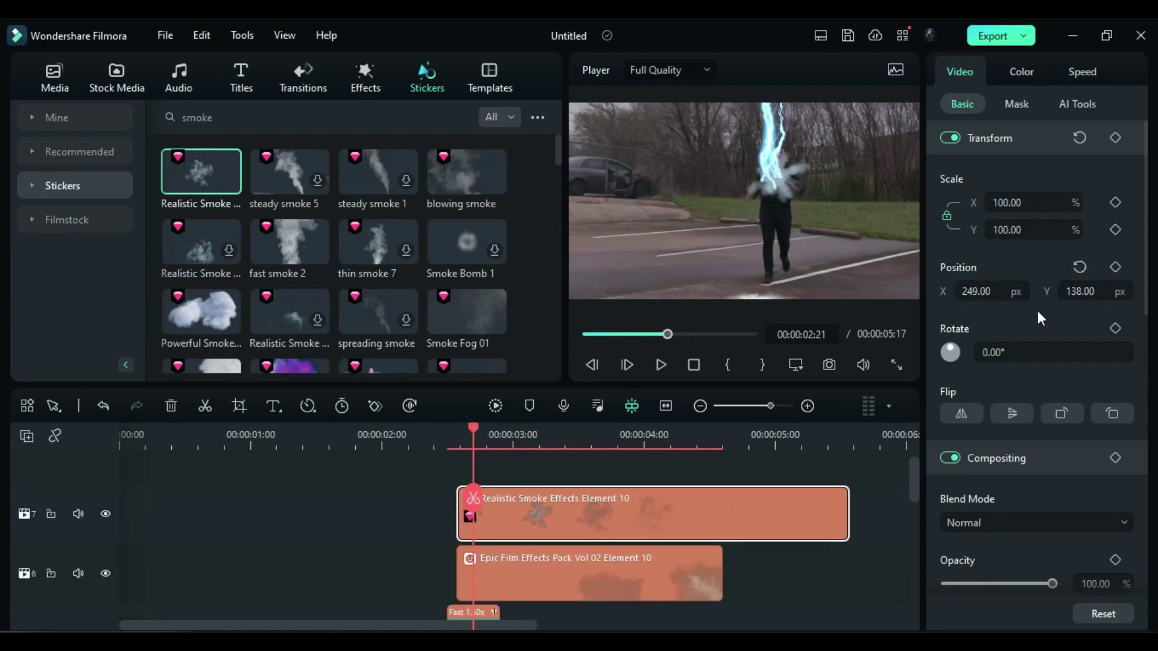
left_click(1025, 230)
type("130")
key("Return")
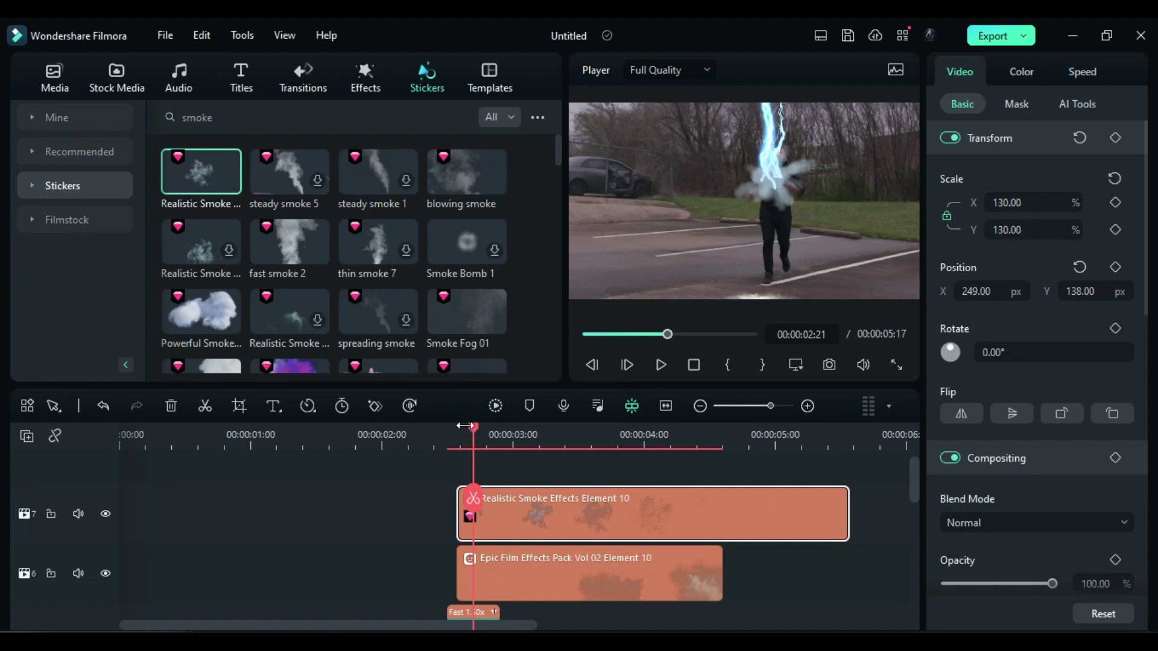
left_click_drag(847, 514, 723, 514)
scroll(416, 519, "down", 1)
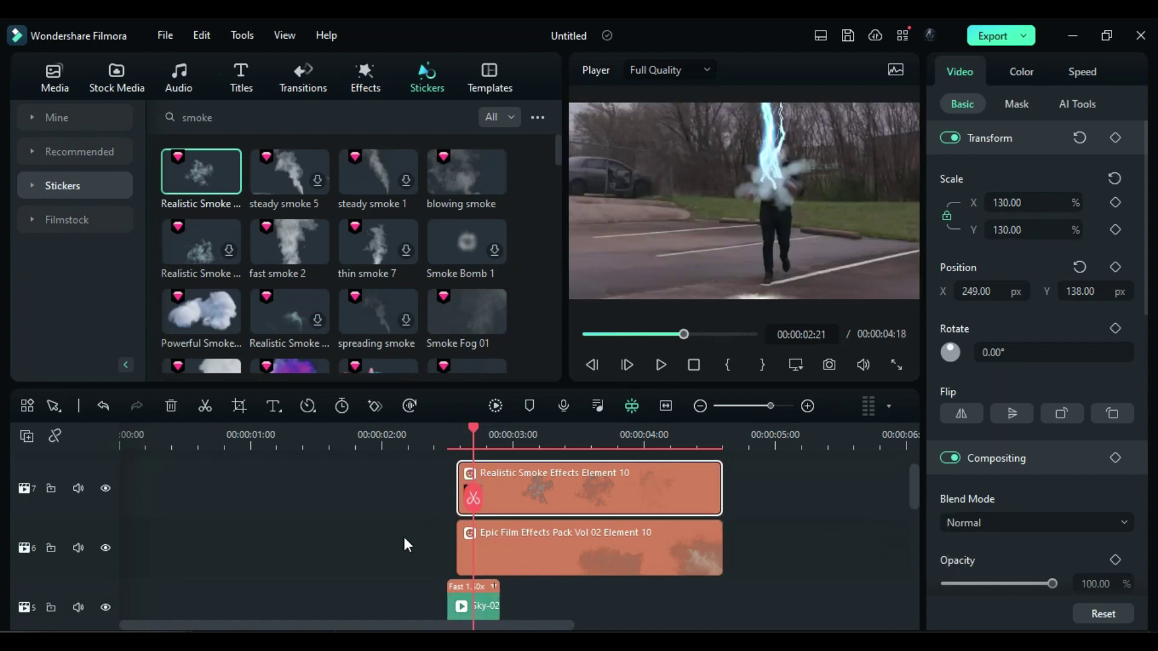
Step: Add the light blue Sample Color Solid 18 from the stock solid colors on a new top track at 00:00:02:15
left_click(446, 430)
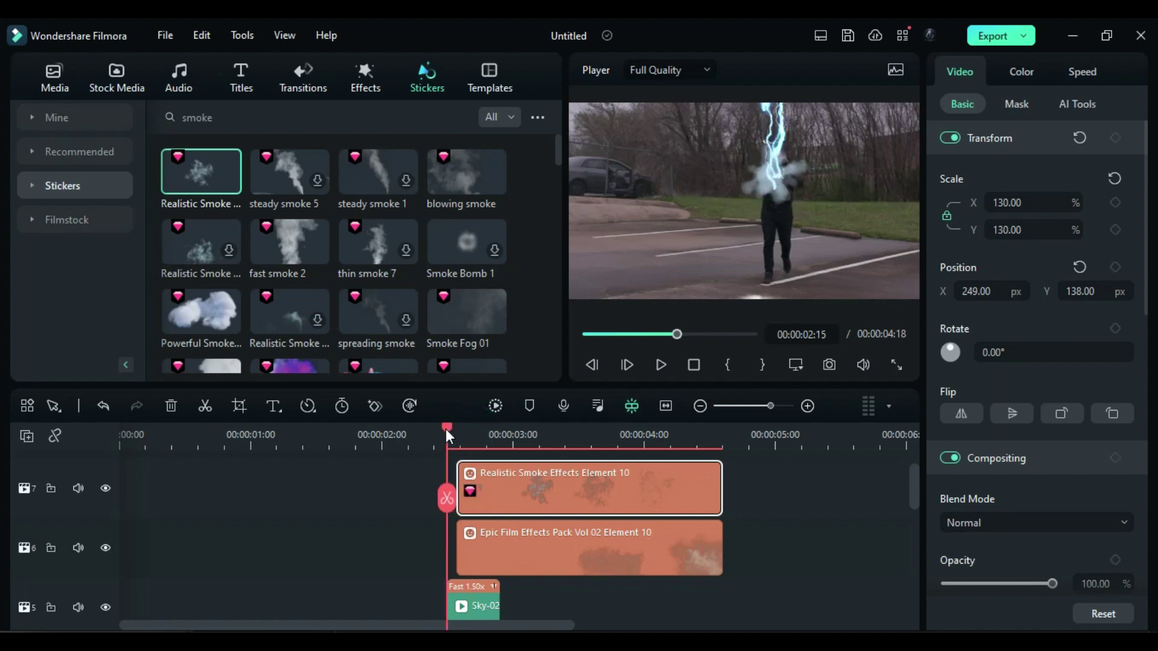
scroll(482, 493, "up", 2)
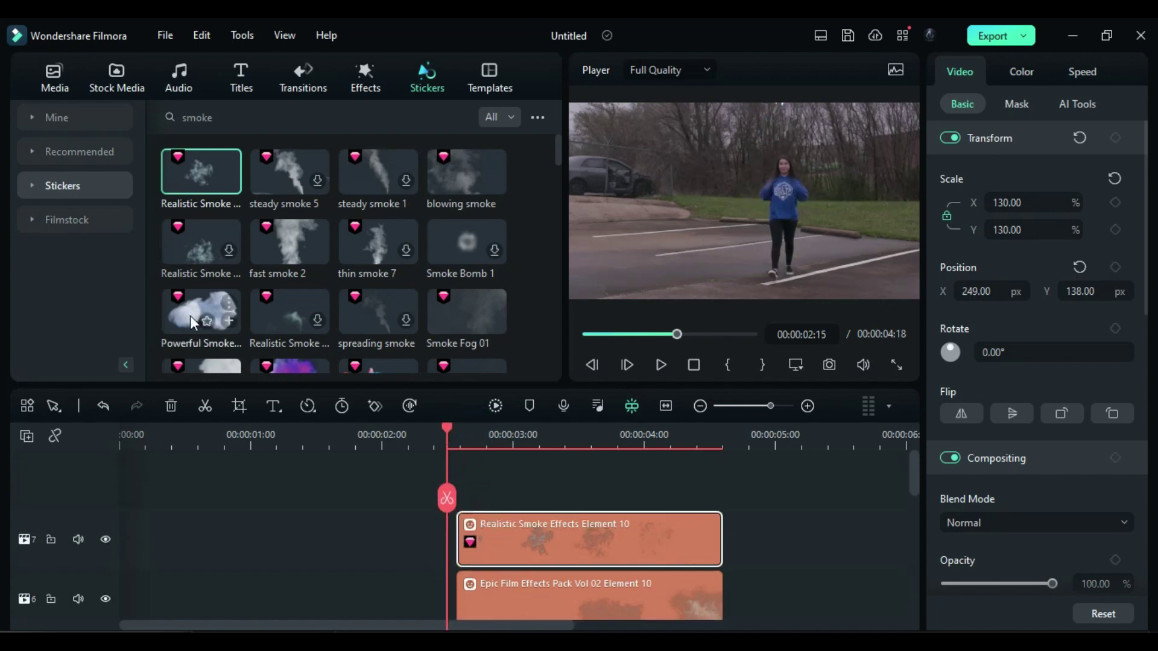
left_click(112, 83)
left_click_drag(274, 323, 447, 468)
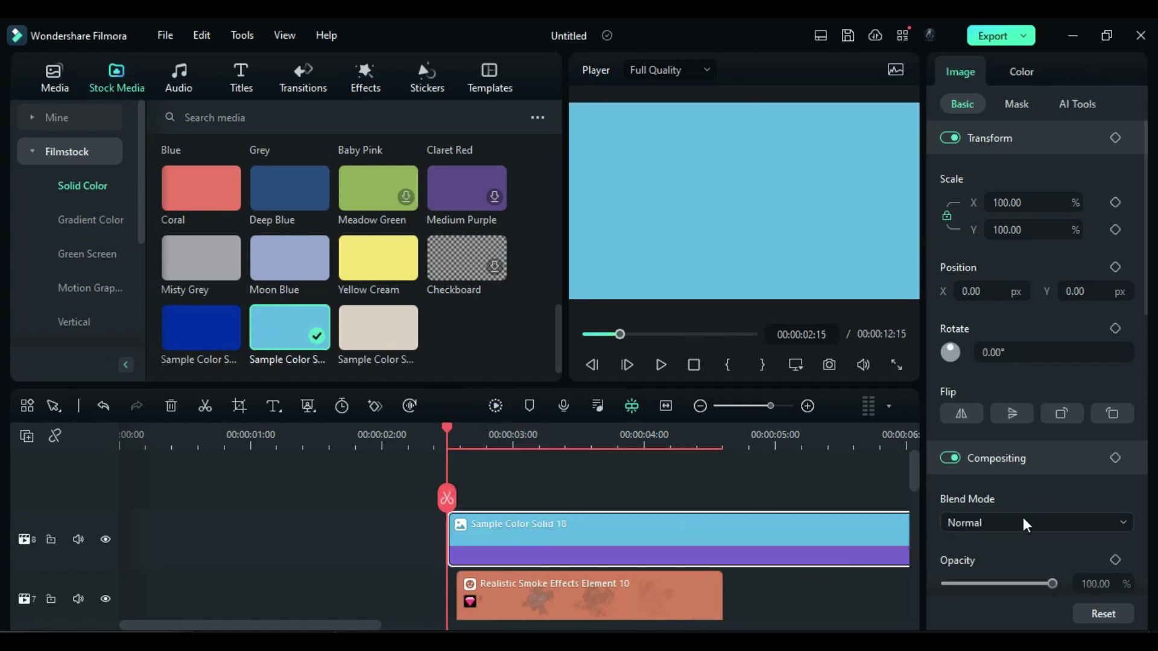
Step: Set the blue color solid's blend mode to Screen and its horizontal position to 100 px
left_click(1023, 522)
left_click(967, 358)
left_click_drag(972, 292, 1033, 291)
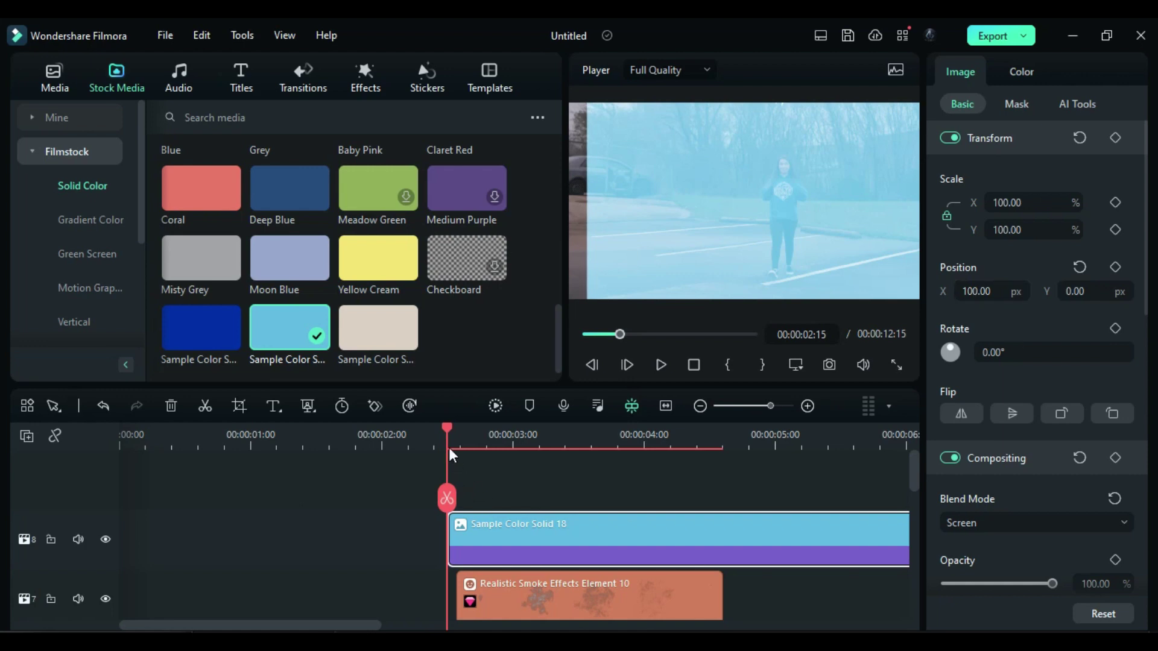
Step: Keyframe the blue color solid's opacity at 100% at 00:00:02:22 and fade it out completely at 00:00:02:25
left_click_drag(447, 436, 476, 450)
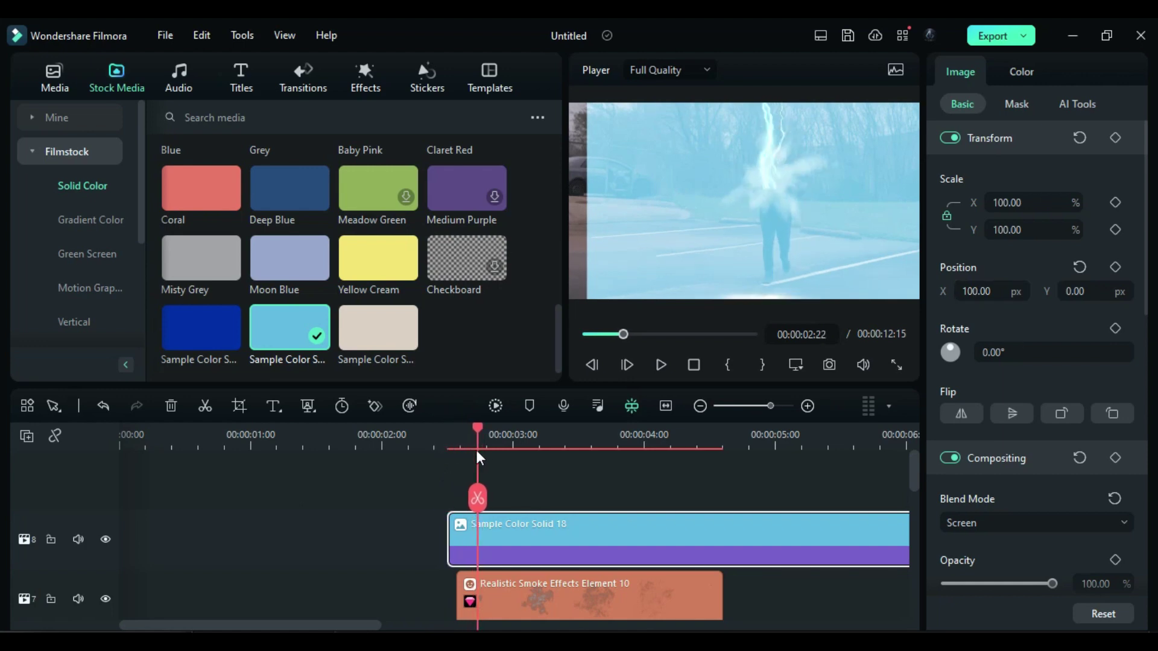
left_click(1116, 560)
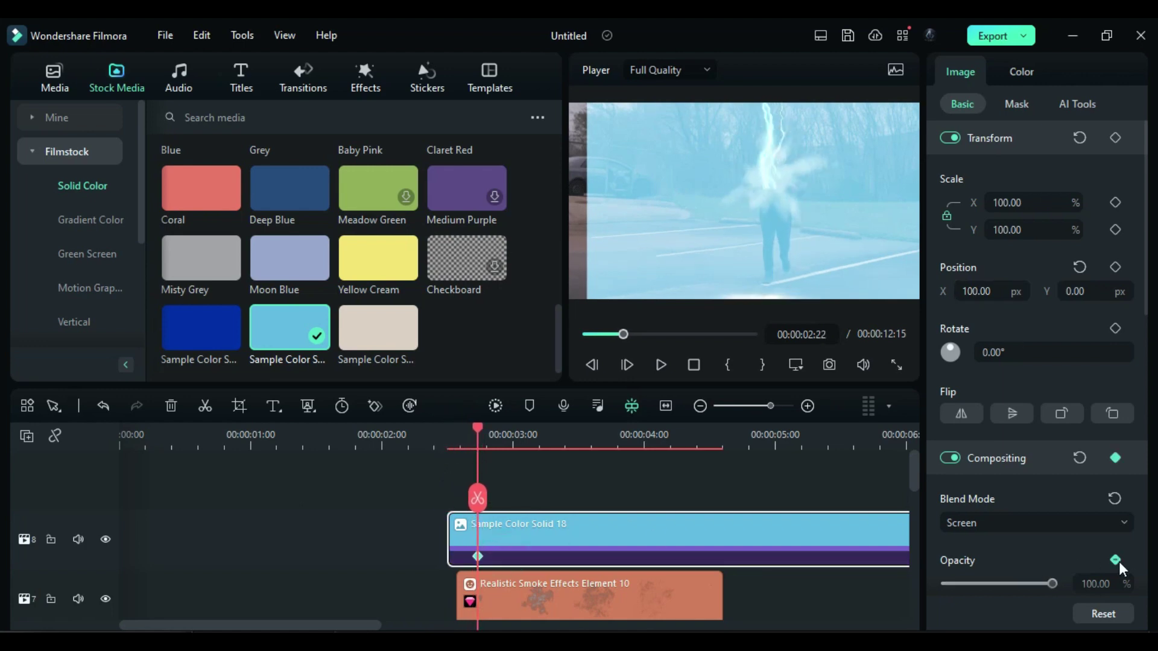
left_click_drag(484, 427, 491, 429)
left_click_drag(1052, 584, 943, 584)
Step: Set the blue color solid's white balance temperature to -42
left_click(1022, 72)
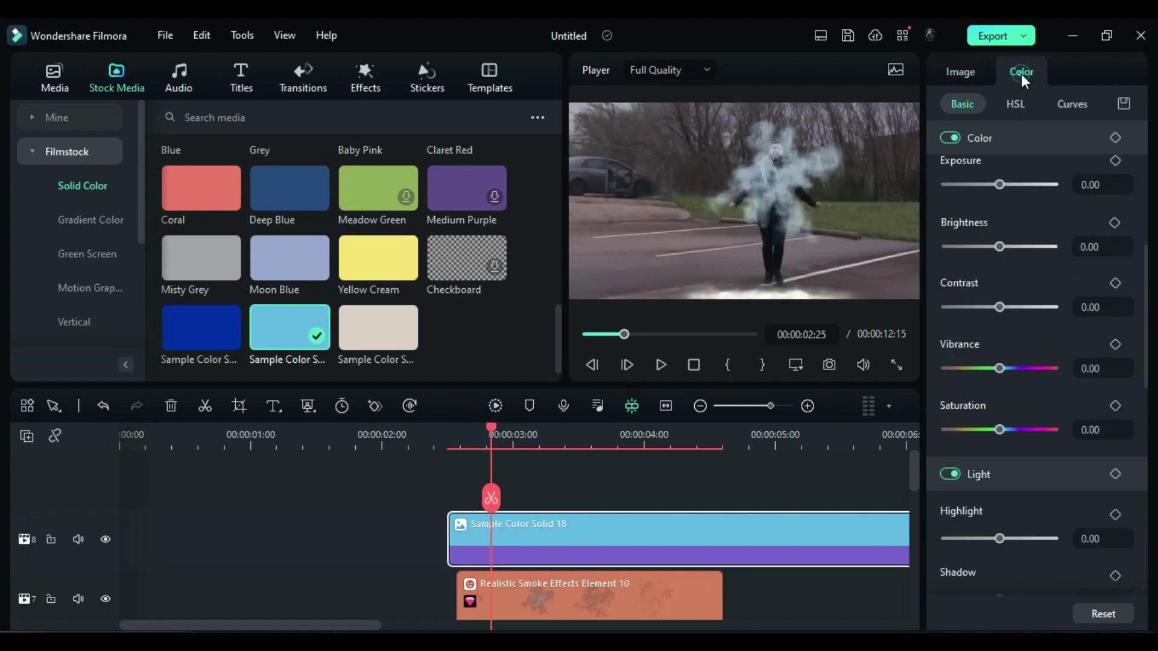
scroll(1069, 220, "up", 4)
left_click(1093, 265)
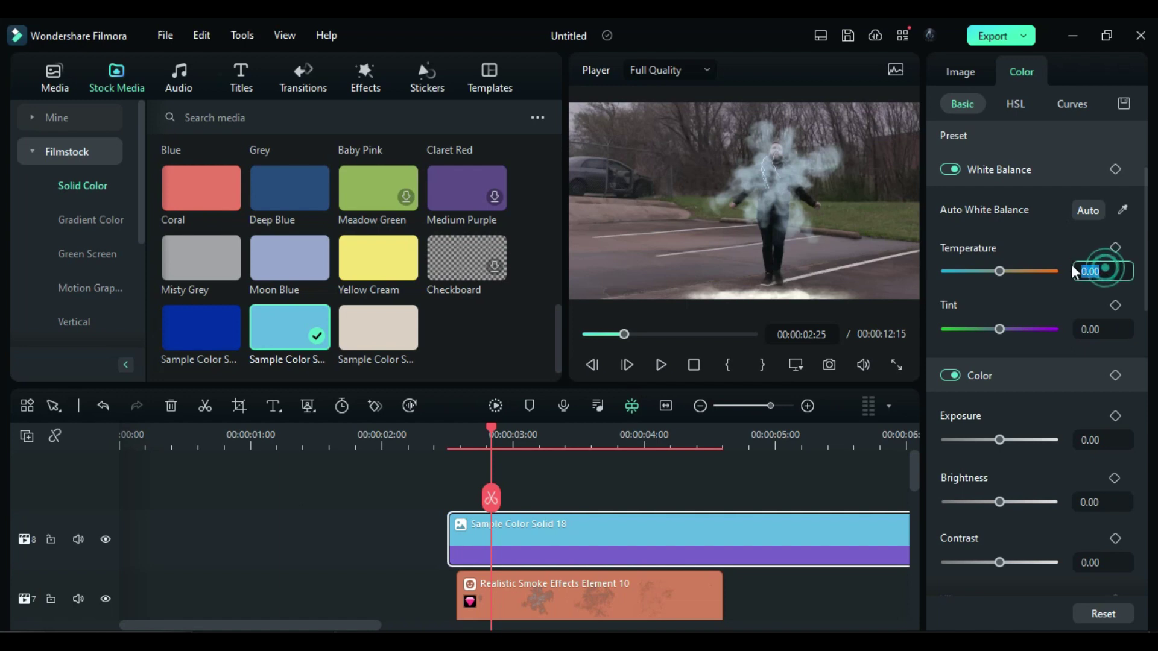
type("-42")
key("Return")
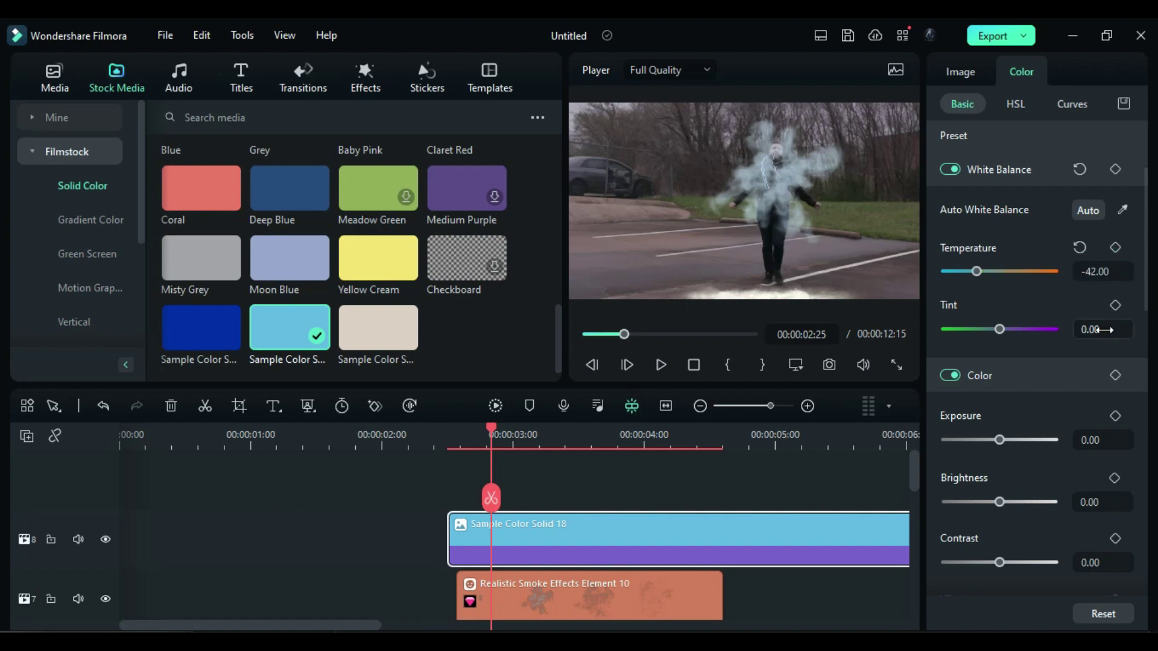
Step: Set the blue color solid's vibrance to 10 and saturation to 35
scroll(1106, 330, "down", 3)
left_click_drag(1108, 420, 1054, 420)
type("10")
key("Return")
left_click_drag(1107, 482, 1026, 487)
type("35")
key("Return")
Step: At 00:00:02:15, apply a circle mask to the blue color solid with 66% scale and 100% width
left_click(450, 439)
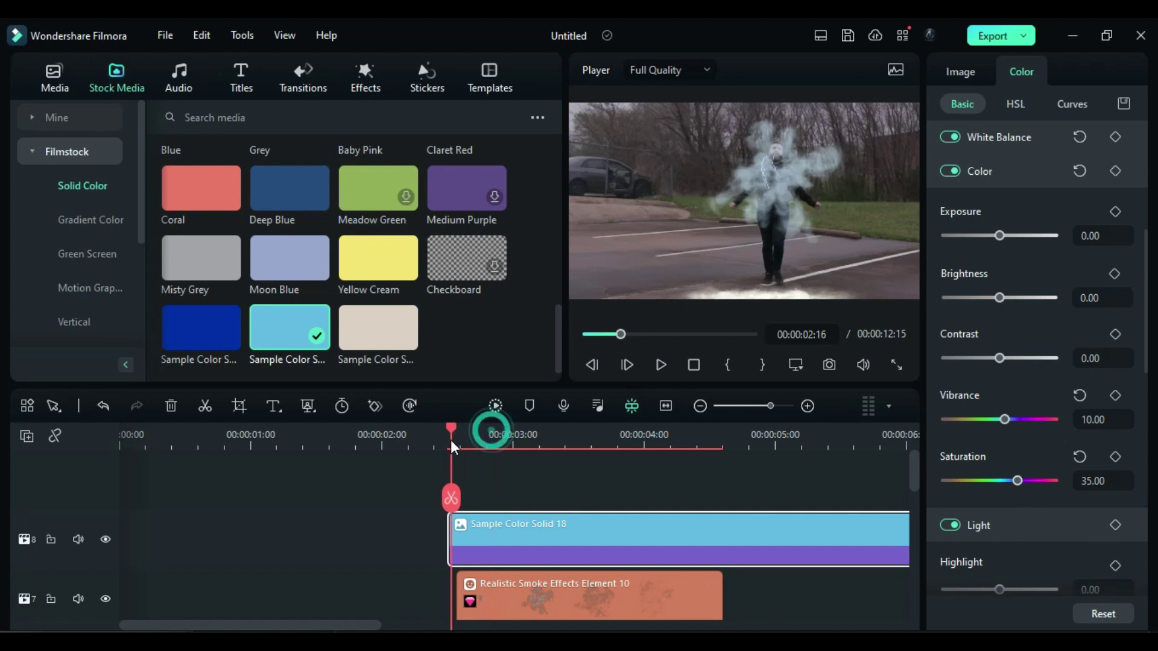
left_click(963, 67)
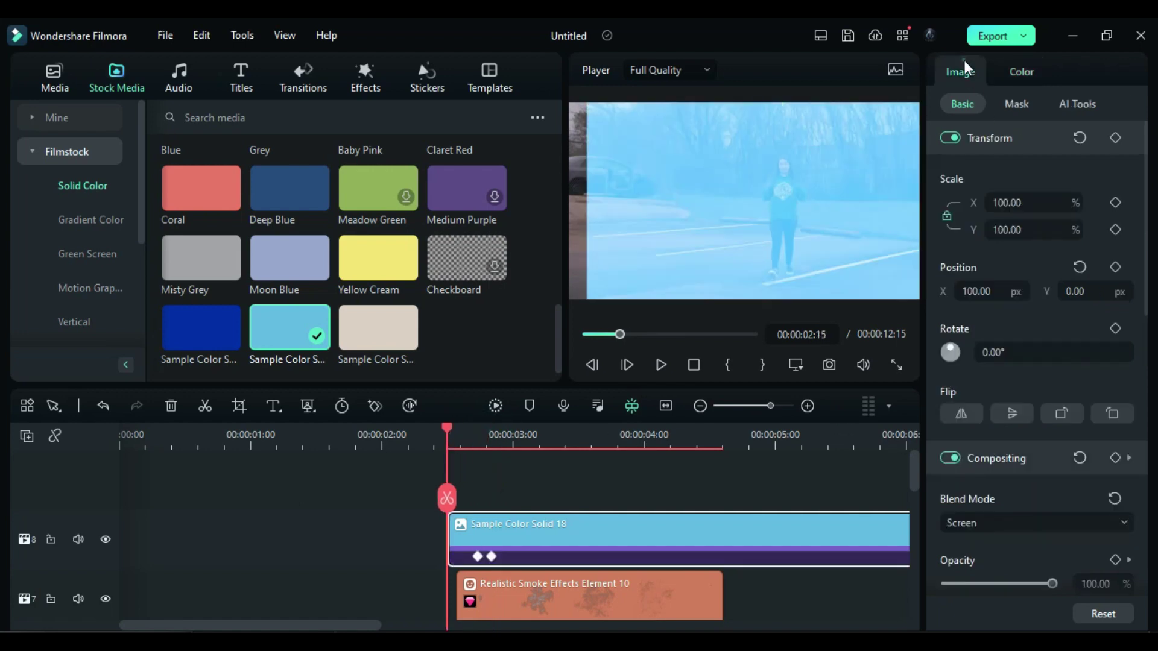
left_click(1014, 102)
left_click(1024, 186)
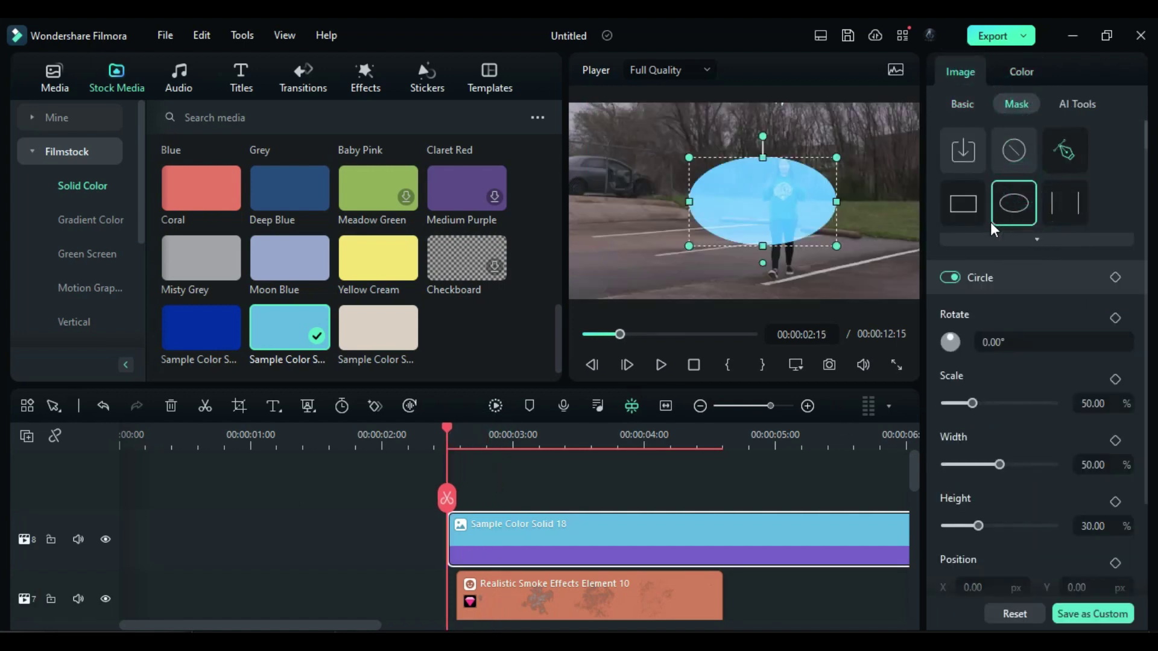
left_click(1083, 402)
type("65")
key("Return")
left_click_drag(999, 464, 1069, 470)
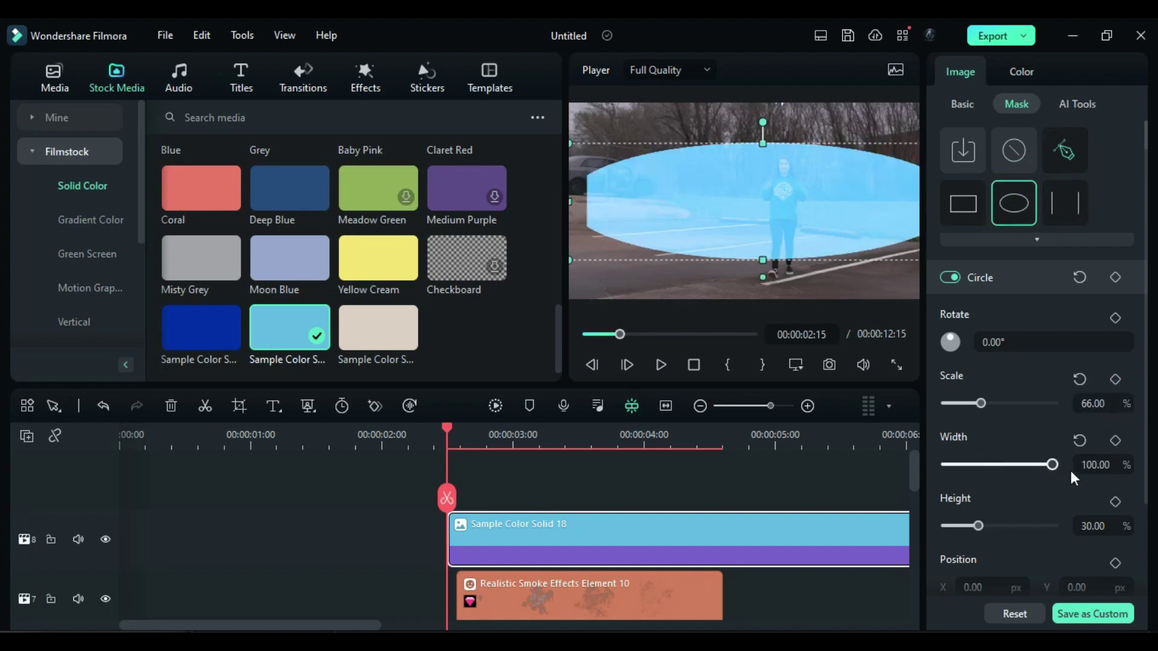
Step: Set the circle mask's Y position to 650 px and blur strength to 25%, and keyframe the whole mask at 00:00:02:15
scroll(1070, 470, "down", 1)
left_click(1085, 535)
type("650")
key("Return")
scroll(1059, 538, "down", 1)
left_click_drag(1104, 546, 1064, 541)
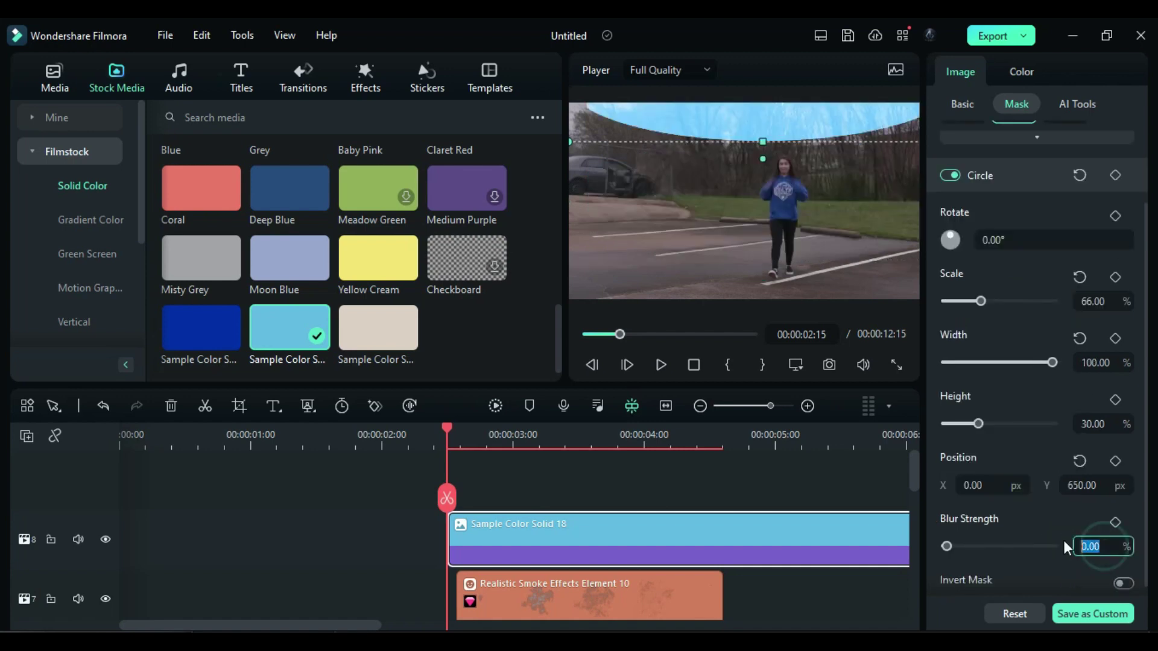
scroll(1063, 540, "up", 2)
left_click(1115, 277)
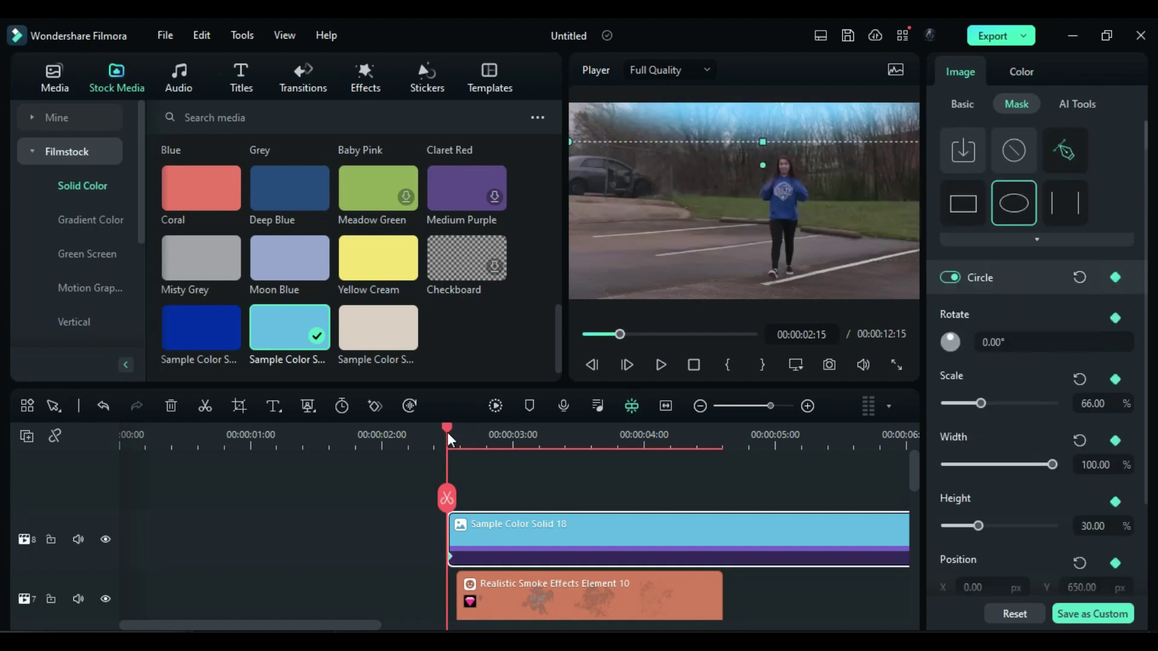
Step: At 00:00:02:18, set the circle mask's scale to 41%, width to 79.5% and height to 86%
left_click_drag(446, 432, 460, 433)
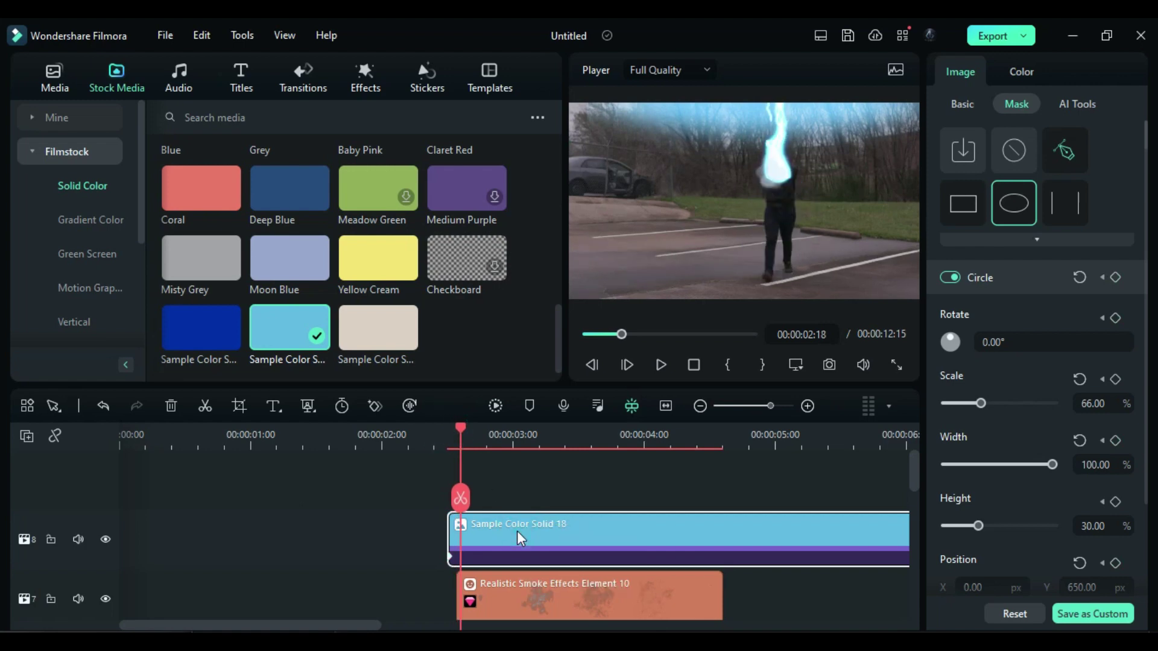
left_click(1086, 410)
type("41")
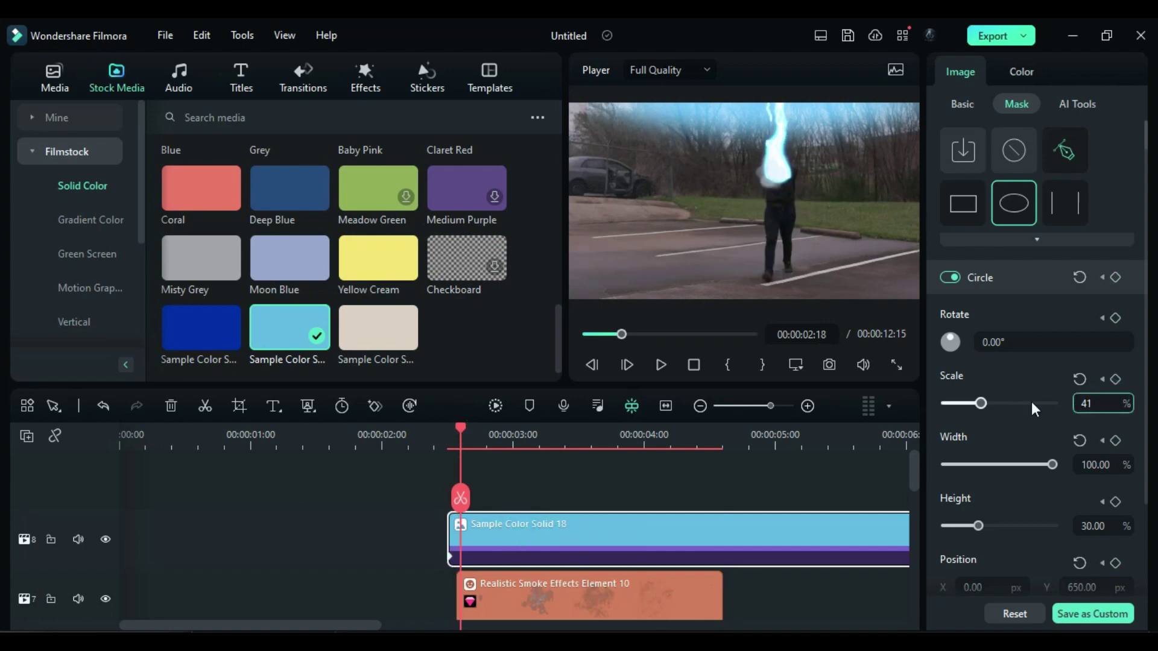
key("Tab")
key("ctrl+a")
type("79.5")
key("Tab")
type("86")
Step: Set the circle mask's Y position to 245 px and blur strength to 35% at 00:00:02:18
key("Tab")
key("Tab")
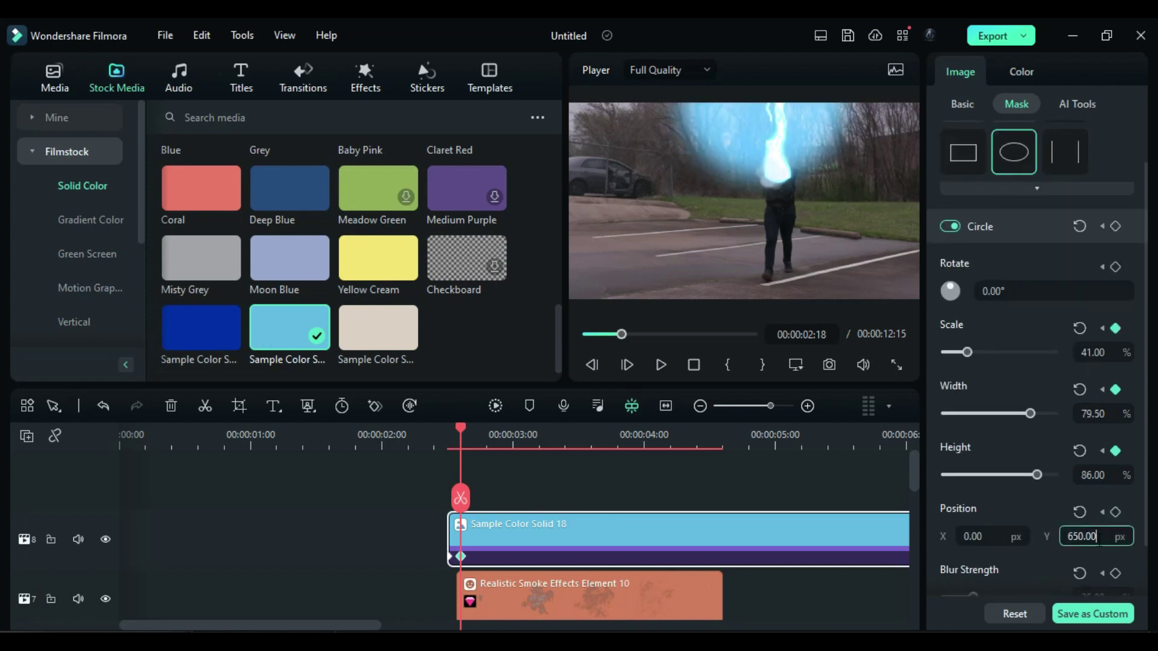
type("245")
key("Tab")
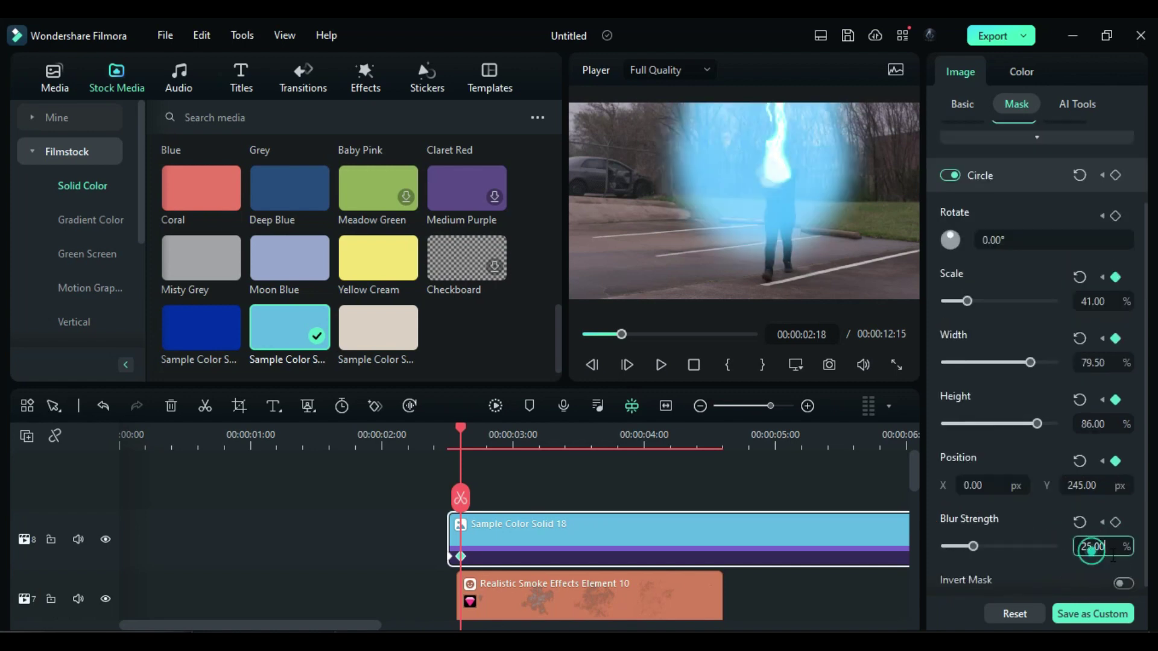
type("35")
key("Return")
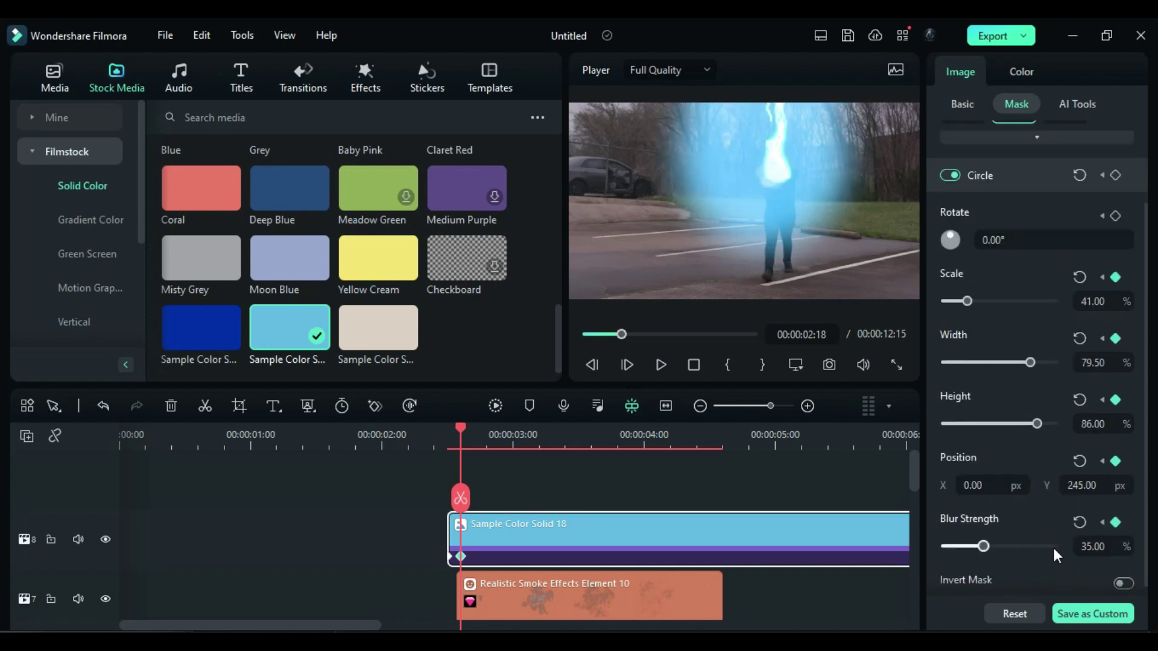
Step: At 00:00:02:19, set the circle mask's scale to 45%, width to 74% and height to 100%
left_click(463, 430)
left_click(1092, 302)
type("45")
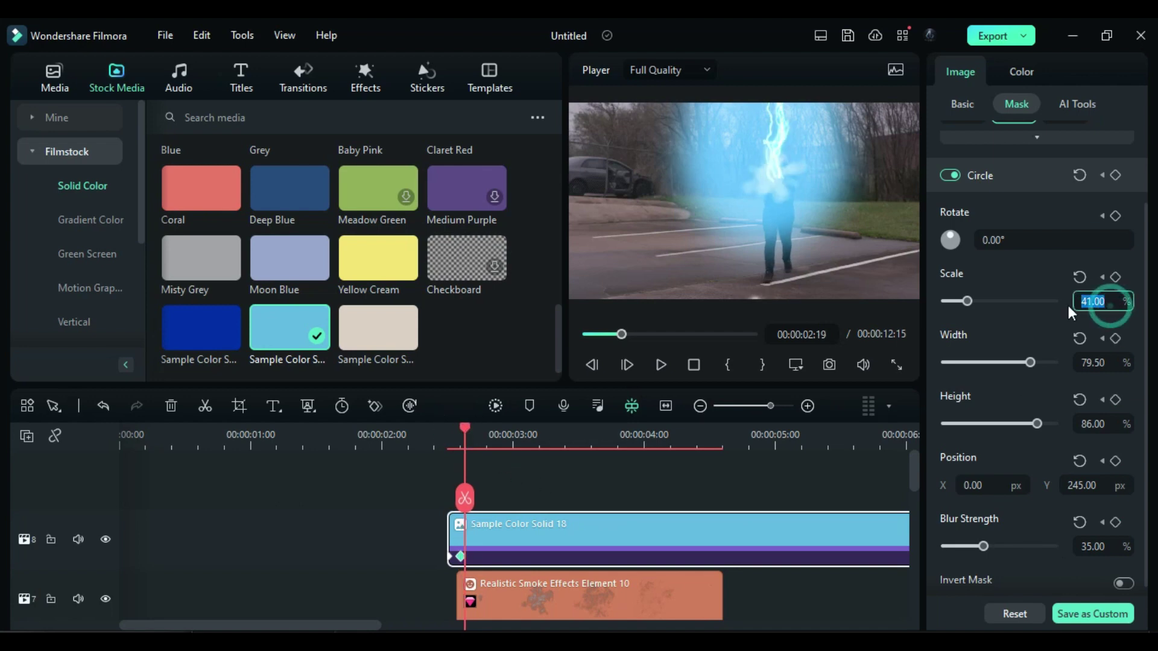
key("Return")
left_click(1093, 363)
type("74")
key("Return")
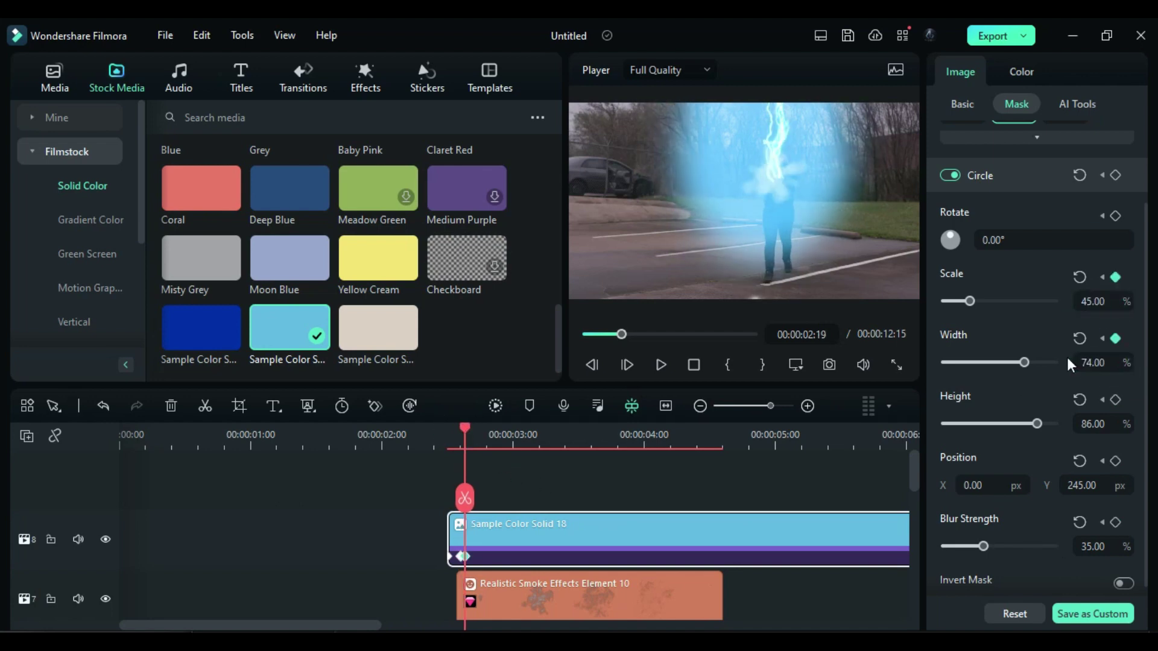
left_click_drag(1071, 425, 1050, 423)
Step: Set the circle mask's Y position to 346 px and blur strength to 39% at 00:00:02:19
left_click(1082, 486)
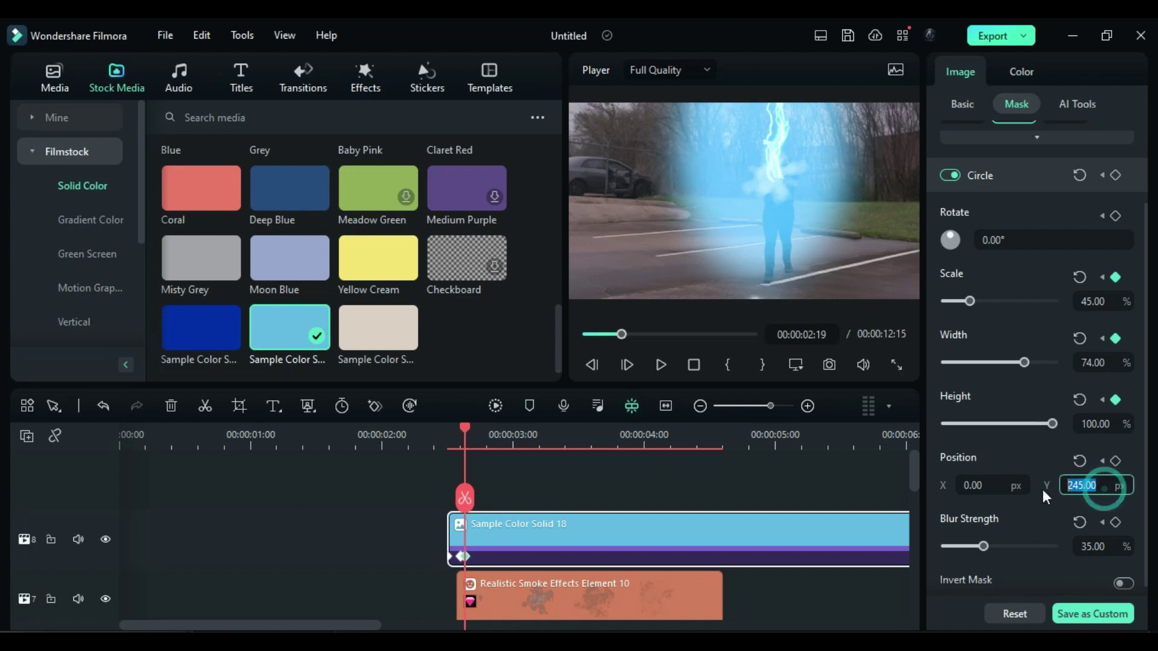
type("346")
key("Return")
left_click(1097, 547)
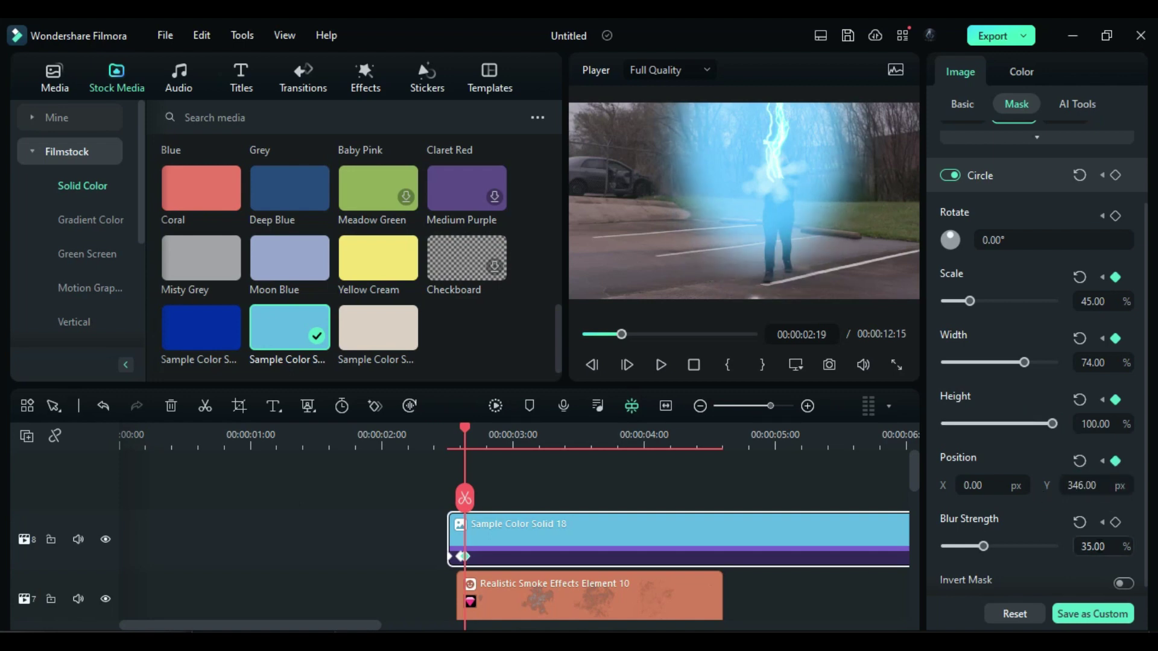
type("39")
key("Return")
Step: At 00:00:02:20, set the circle mask's scale to 37% and width to 75%
key("Right")
left_click(1091, 302)
double_click(1091, 301)
type("37")
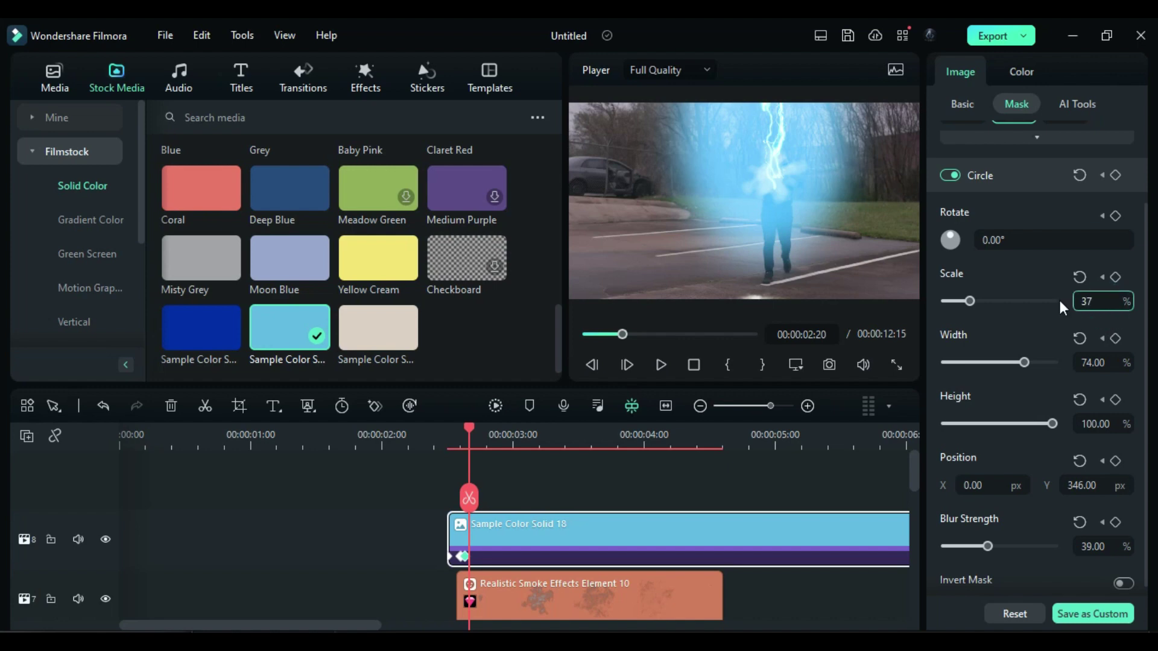
key("Return")
left_click(1086, 362)
left_click(1107, 364)
double_click(1107, 364)
type("75")
key("Return")
Step: Set the circle mask's Y position to 96 px and blur to 42% at 00:00:02:20, and trim the color solid's end to about 00:00:02:26
double_click(1060, 485)
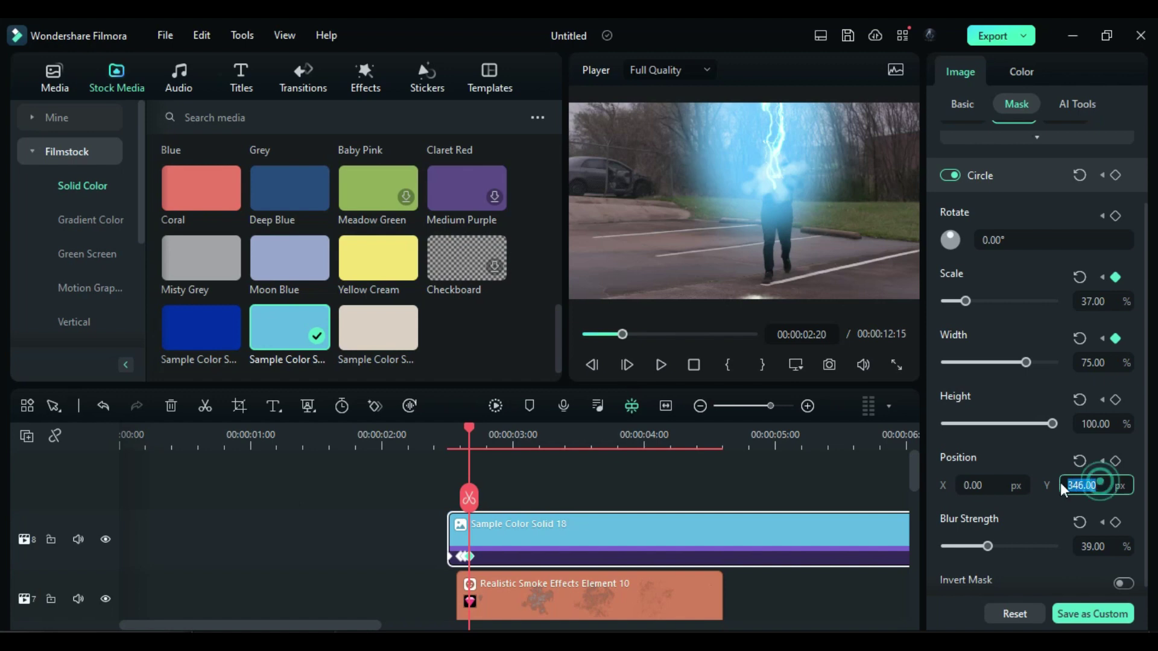
type("96")
key("Return")
double_click(1109, 548)
type("42")
key("Return")
left_click_drag(472, 432, 487, 435)
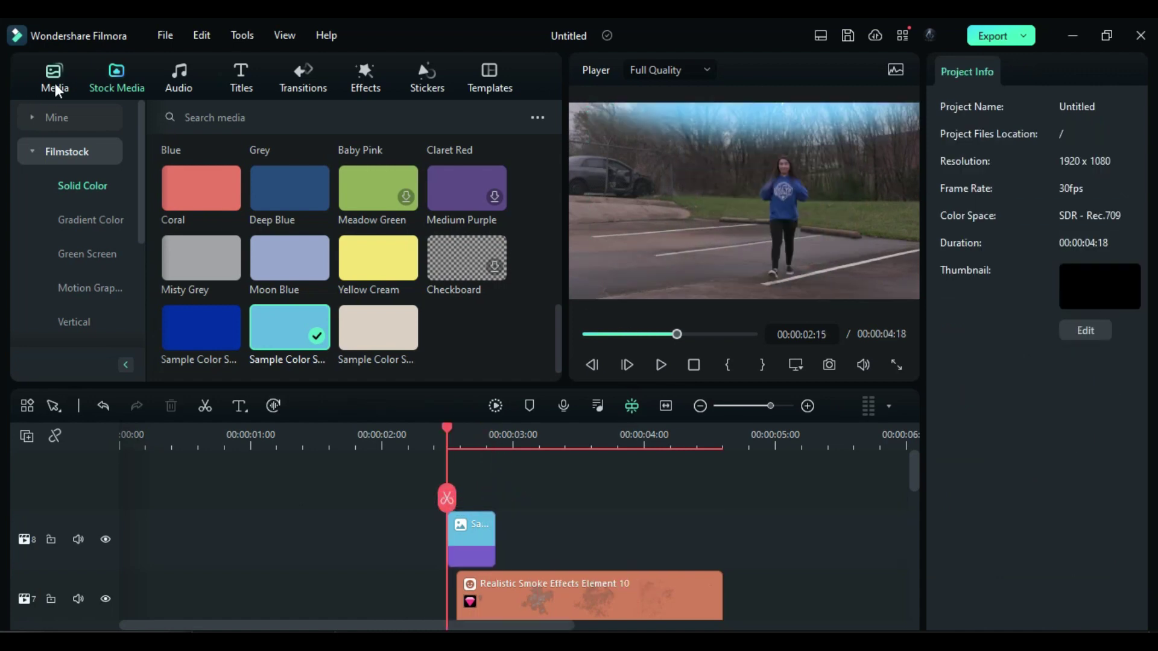
Step: Add the preset adjustment layer on a new top track from the timeline start and trim its end to 00:00:04:18
left_click(55, 83)
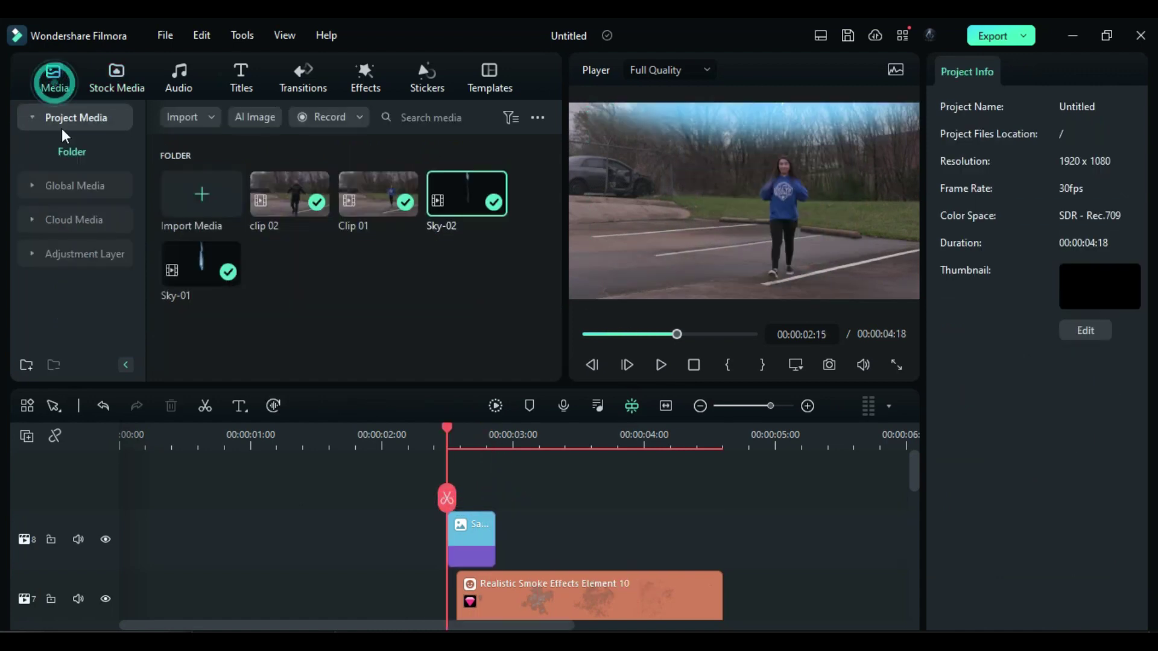
left_click(85, 248)
left_click_drag(194, 216, 103, 481)
left_click_drag(753, 524, 721, 524)
Step: Set the adjustment layer's brightness to 19, previewing it at 00:00:02:18
left_click(447, 433)
left_click_drag(448, 433, 460, 436)
left_click(497, 522)
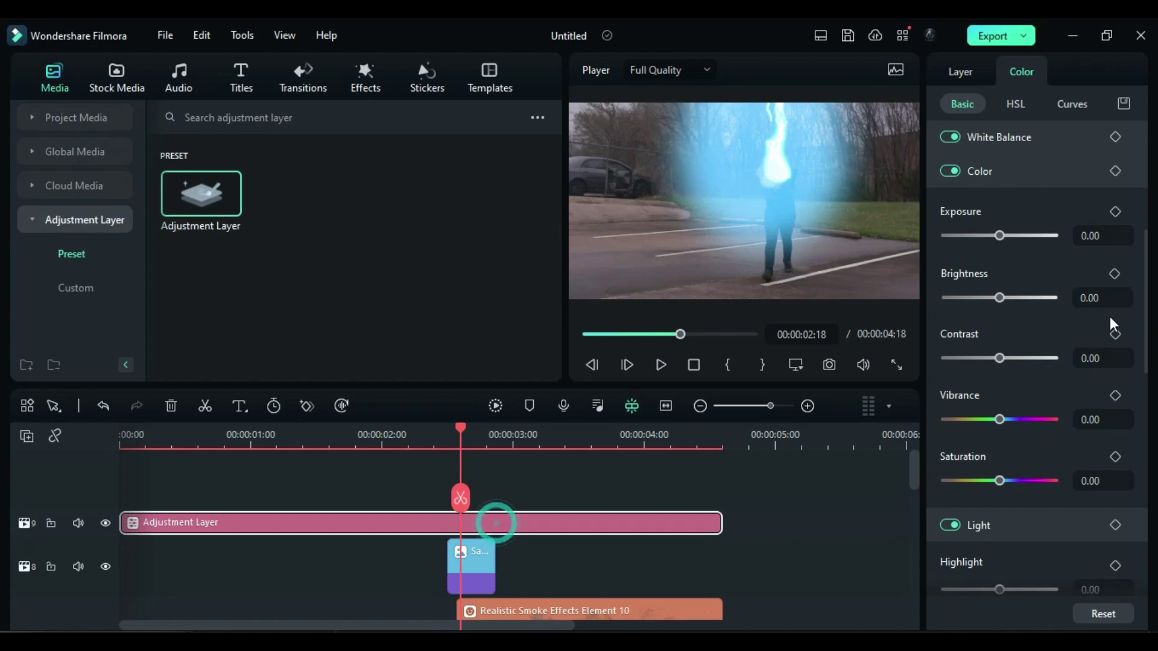
left_click(1115, 299)
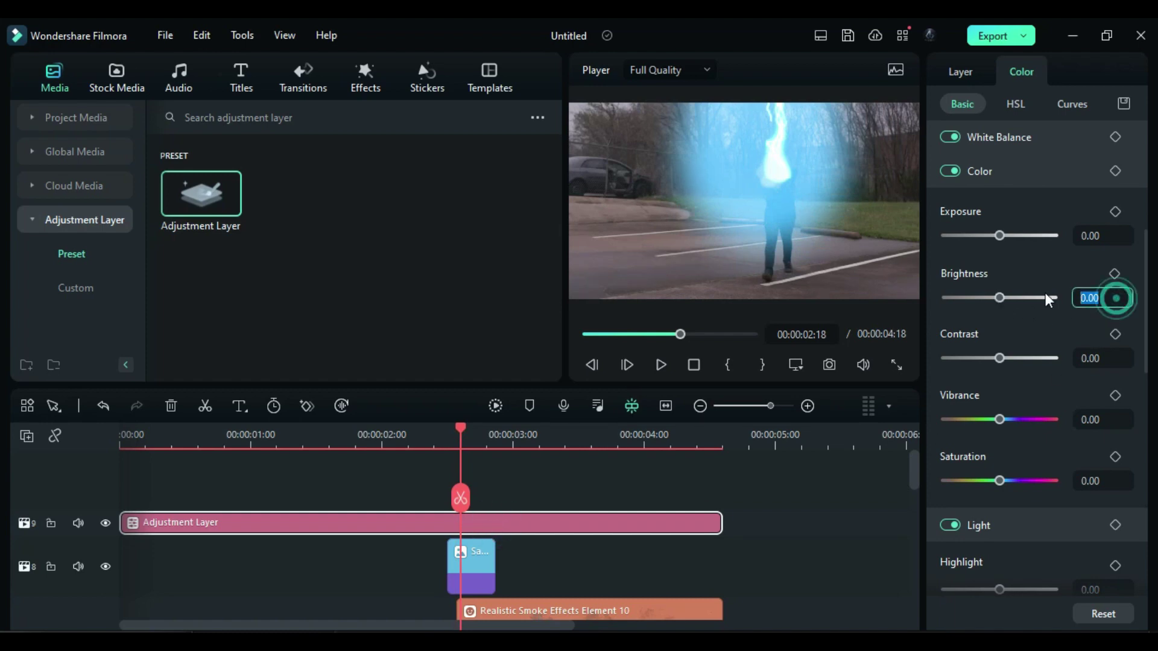
type("19")
Step: Keyframe the adjustment layer's brightness at 19 at 00:00:02:22 and reset it to 0 at 00:00:02:26
left_click_drag(460, 428, 477, 438)
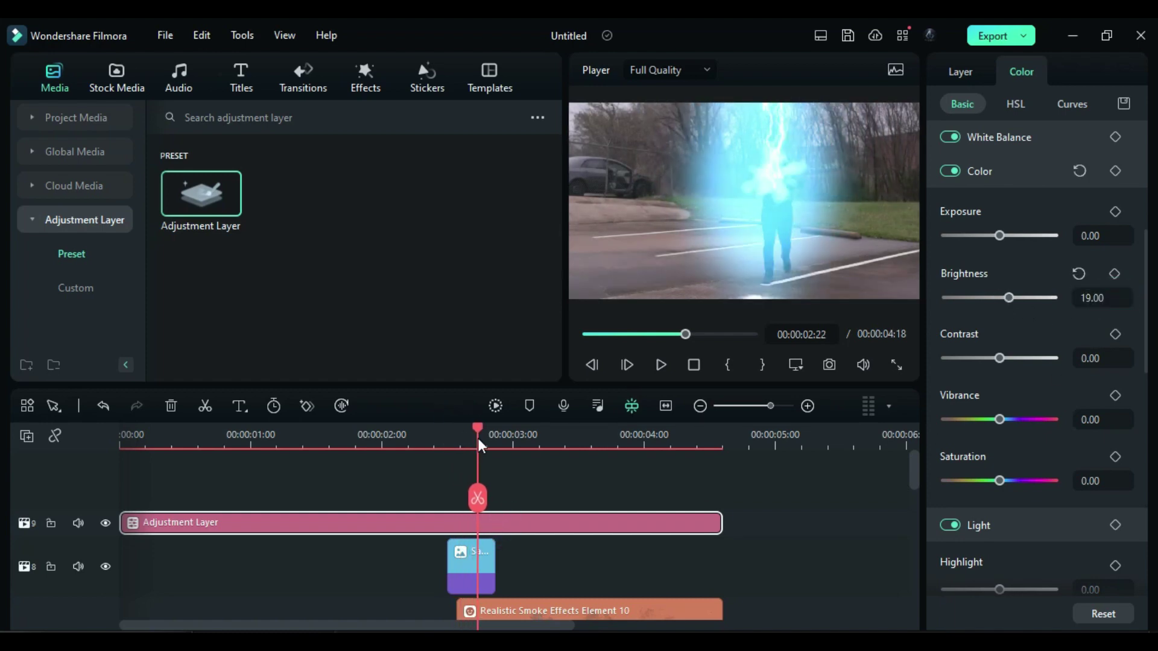
left_click(1115, 274)
left_click_drag(478, 425, 496, 431)
left_click(1079, 274)
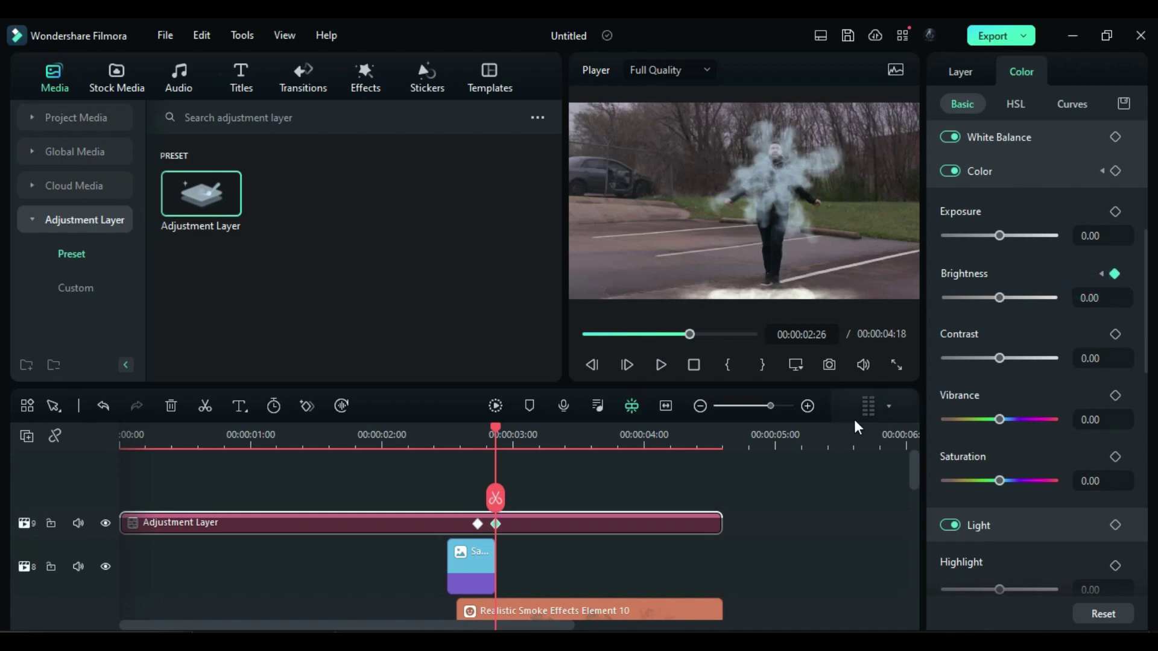
Step: Add the Boris FX Stylize effect BCC Prism on a new top track at 00:00:02:16 and cut its end to about 00:00:03:00
left_click(444, 438)
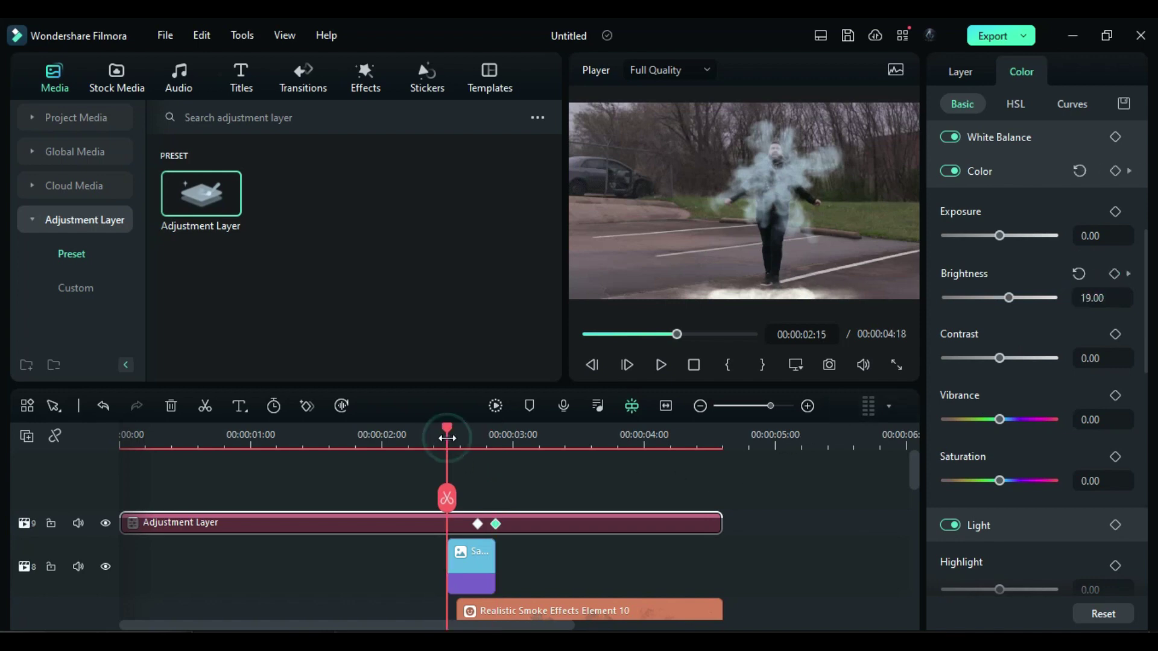
left_click(363, 90)
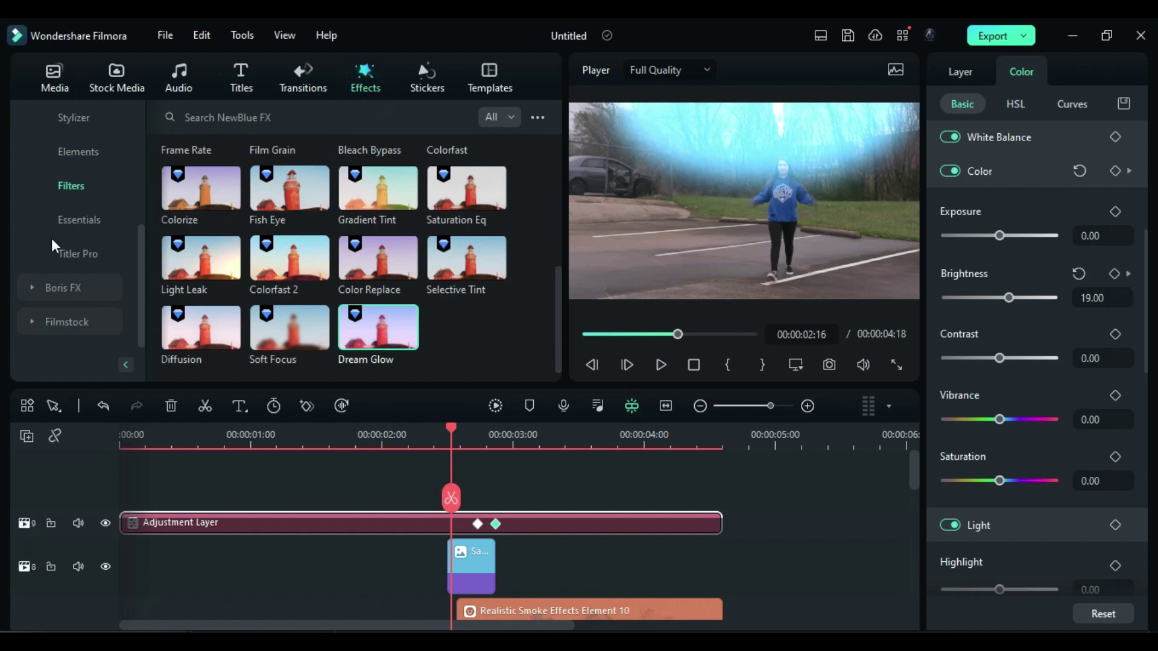
left_click(55, 286)
left_click_drag(201, 264, 482, 523)
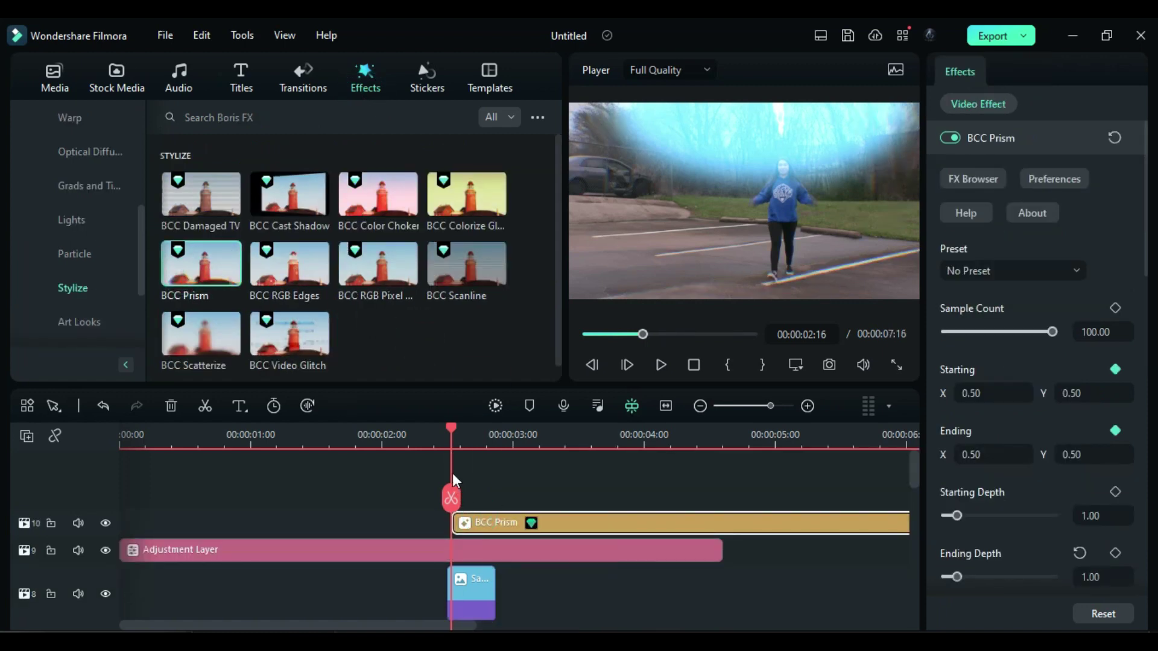
left_click_drag(453, 437, 516, 464)
key("Left")
key("ctrl+b")
key("Delete")
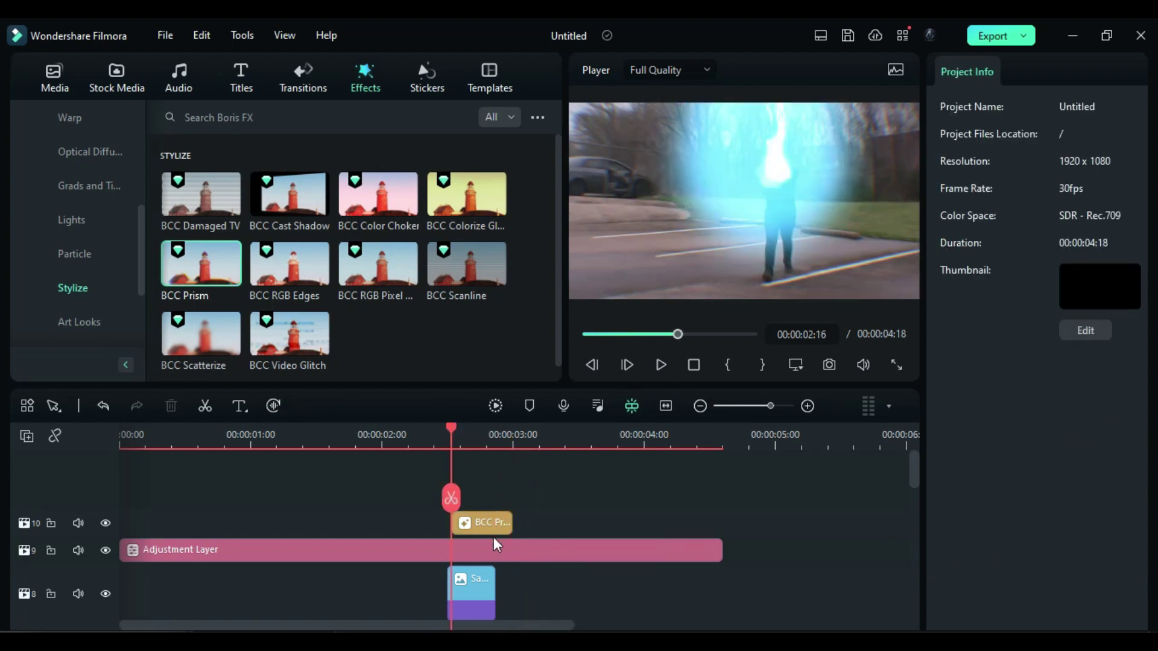
Step: Keyframe the BCC Prism effect's Sample Count and Starting Depth at 00:00:02:16
left_click(488, 524)
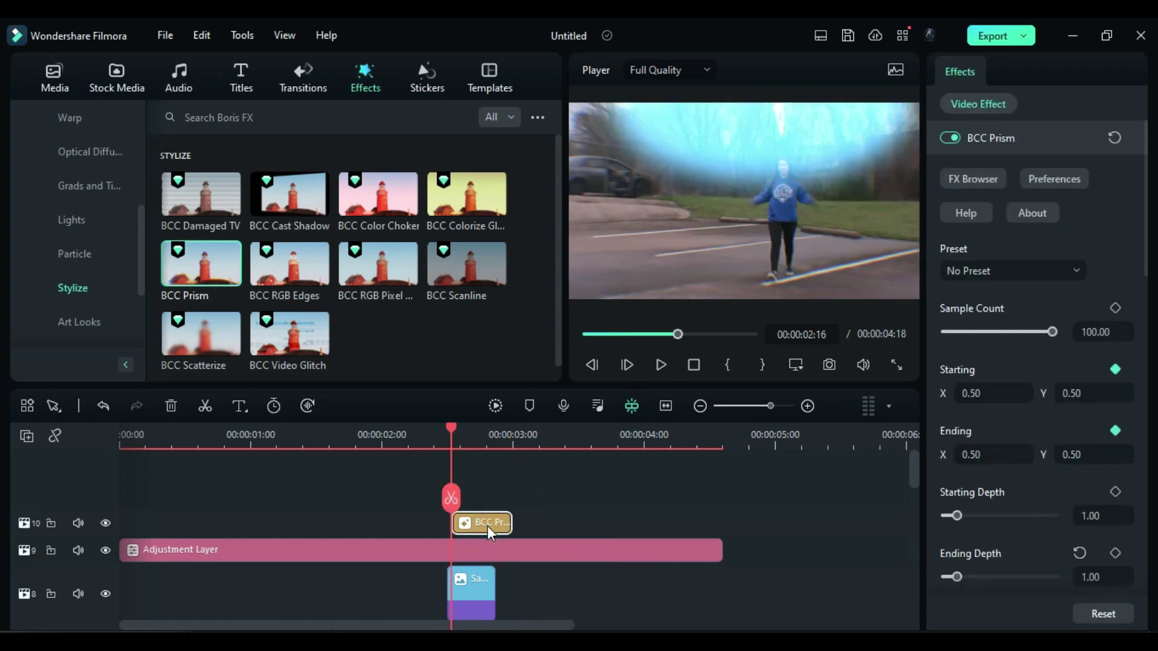
left_click(1116, 492)
scroll(1061, 507, "down", 3)
scroll(1063, 507, "down", 3)
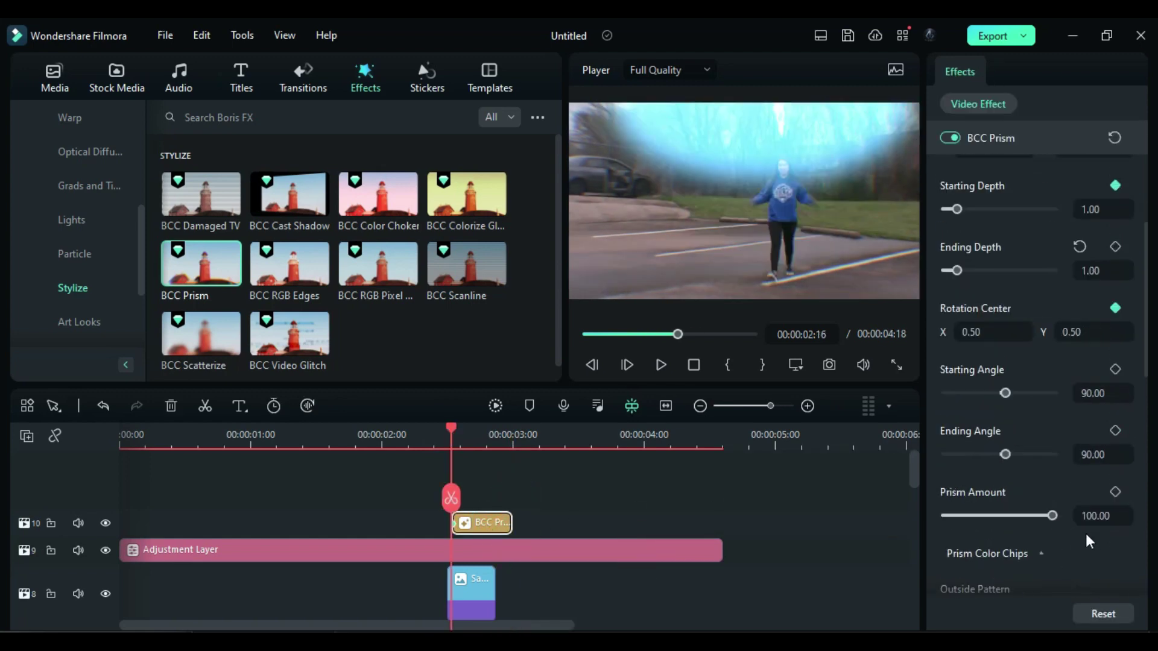
Step: At 00:00:02:22, keyframe the BCC Prism effect's Sample Count at 47, Starting Depth at 0.90 and Prism Amount at 45
left_click_drag(454, 428, 477, 432)
scroll(1023, 344, "up", 4)
left_click(1120, 233)
type("47")
left_click(1076, 413)
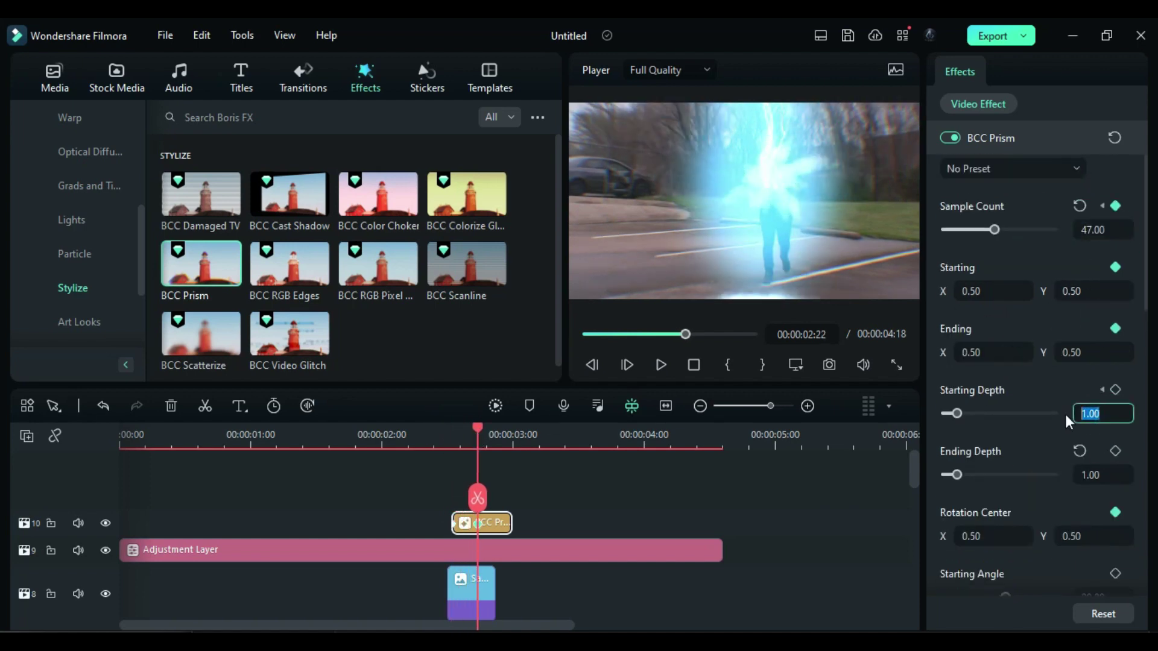
type("0.9")
key("Return")
scroll(1015, 505, "down", 3)
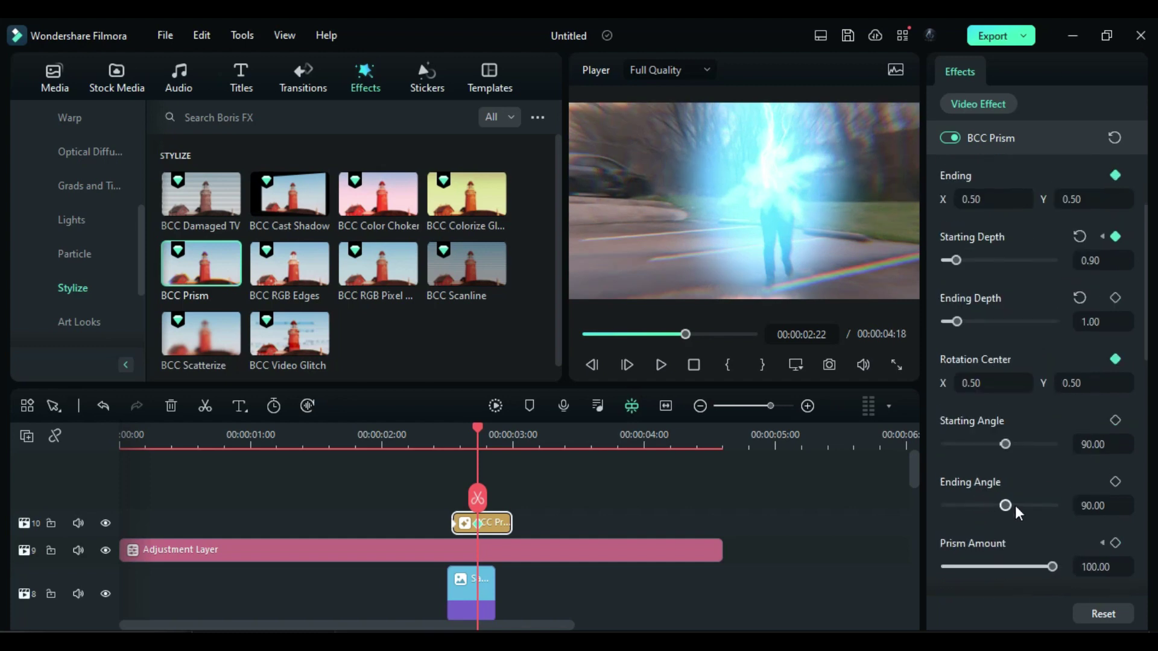
left_click(1098, 568)
type("45")
key("Return")
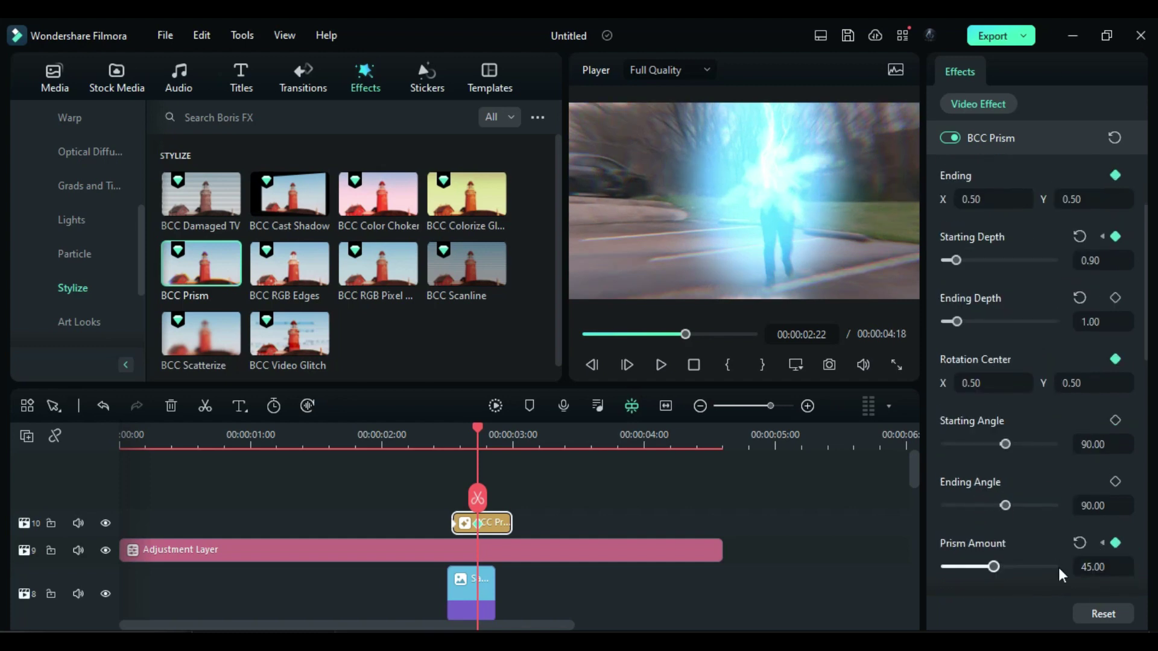
Step: At 00:00:02:27, lower the BCC Prism effect's Sample Count, set its Prism Amount to 0 and reset its Starting Depth
left_click_drag(475, 433, 500, 436)
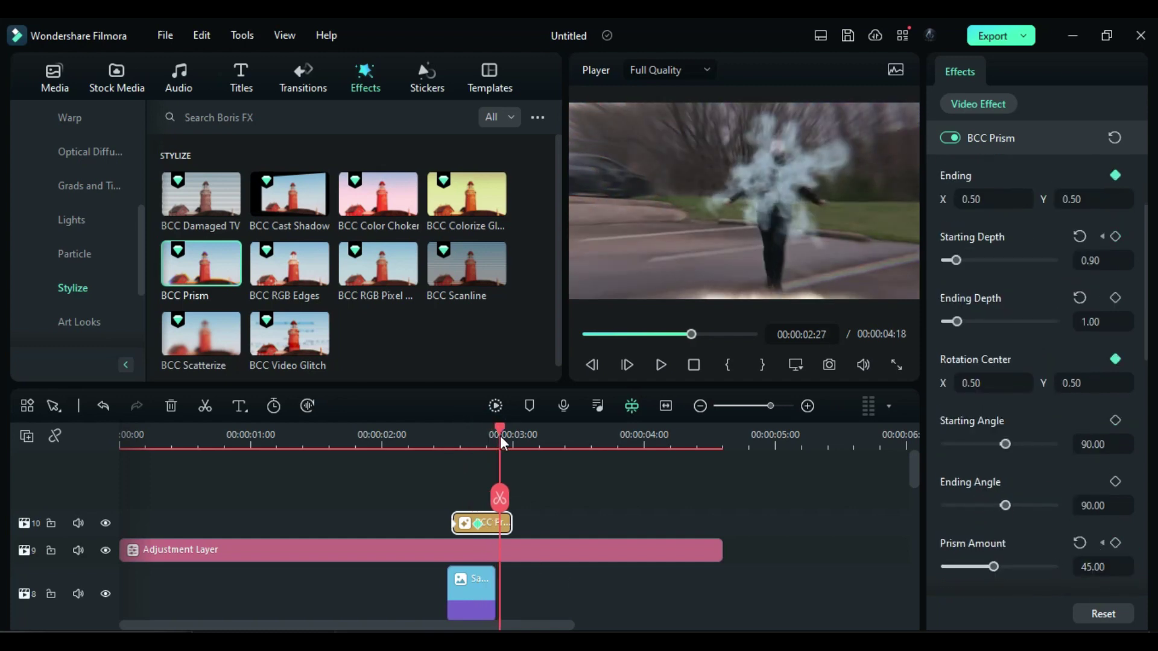
scroll(1051, 234, "up", 3)
left_click_drag(999, 231, 964, 230)
scroll(1003, 433, "down", 3)
left_click_drag(996, 515, 844, 518)
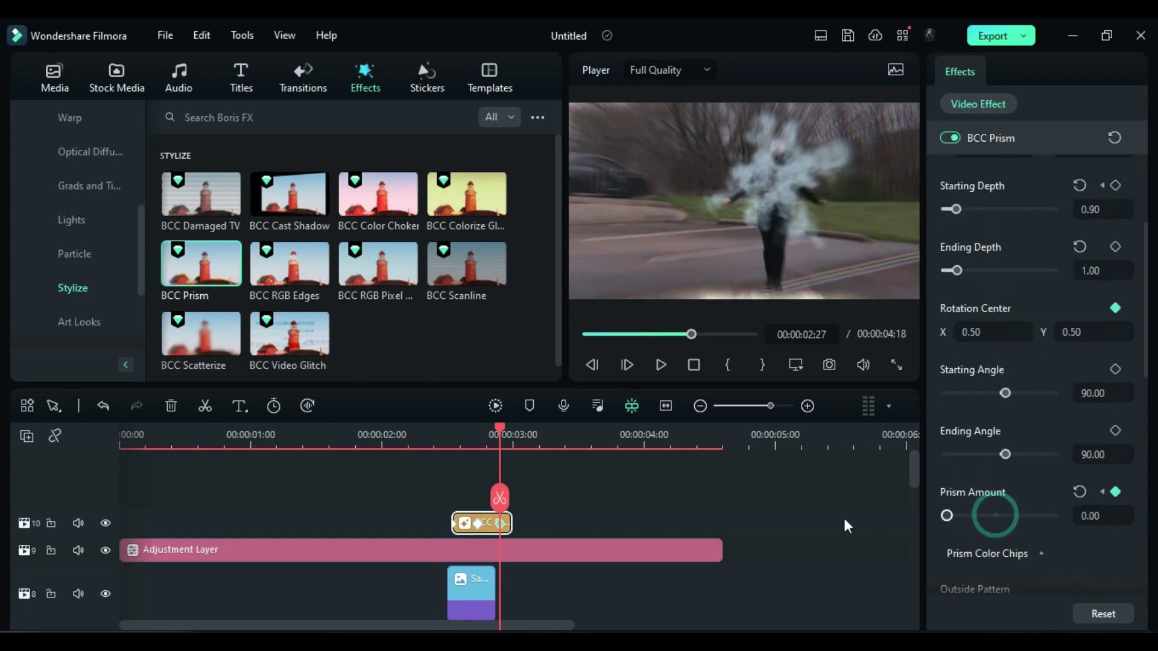
left_click(1080, 185)
Step: Add the NewBlue FX filter Dream Glow on a new top track from the project's start and set its Glow to 64
scroll(76, 251, "up", 5)
left_click(32, 258)
scroll(48, 258, "down", 2)
left_click(72, 257)
scroll(362, 289, "down", 8)
left_click_drag(378, 327, 135, 500)
left_click(1075, 421)
type("64")
Step: Keyframe the adjustment layer's brightness at 00:00:02:15 and raise it to 100 at 00:00:02:17
left_click(449, 461)
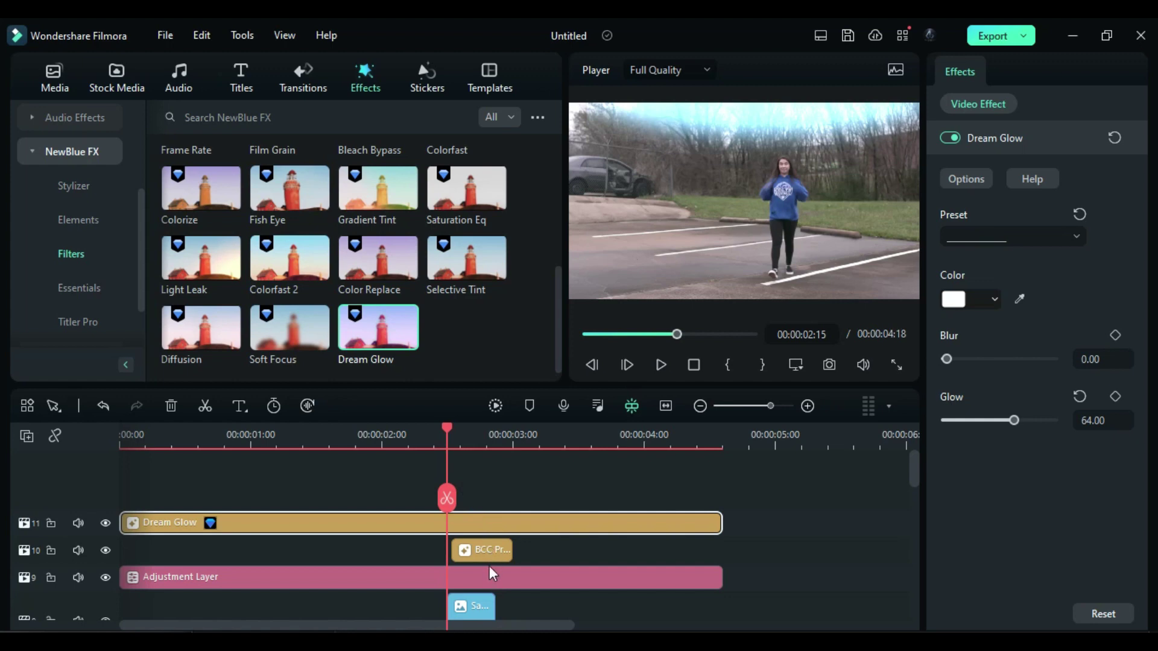
left_click(478, 578)
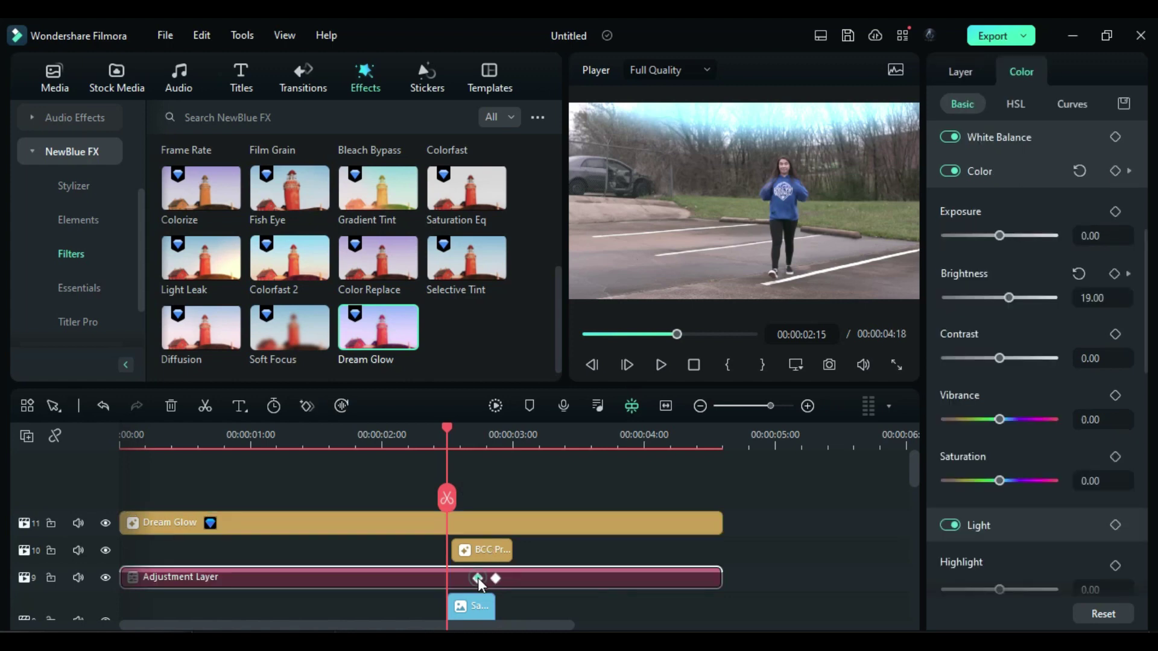
left_click(452, 435)
key("Left")
left_click(1115, 274)
left_click(449, 437)
left_click(455, 441)
left_click_drag(1008, 298, 1111, 308)
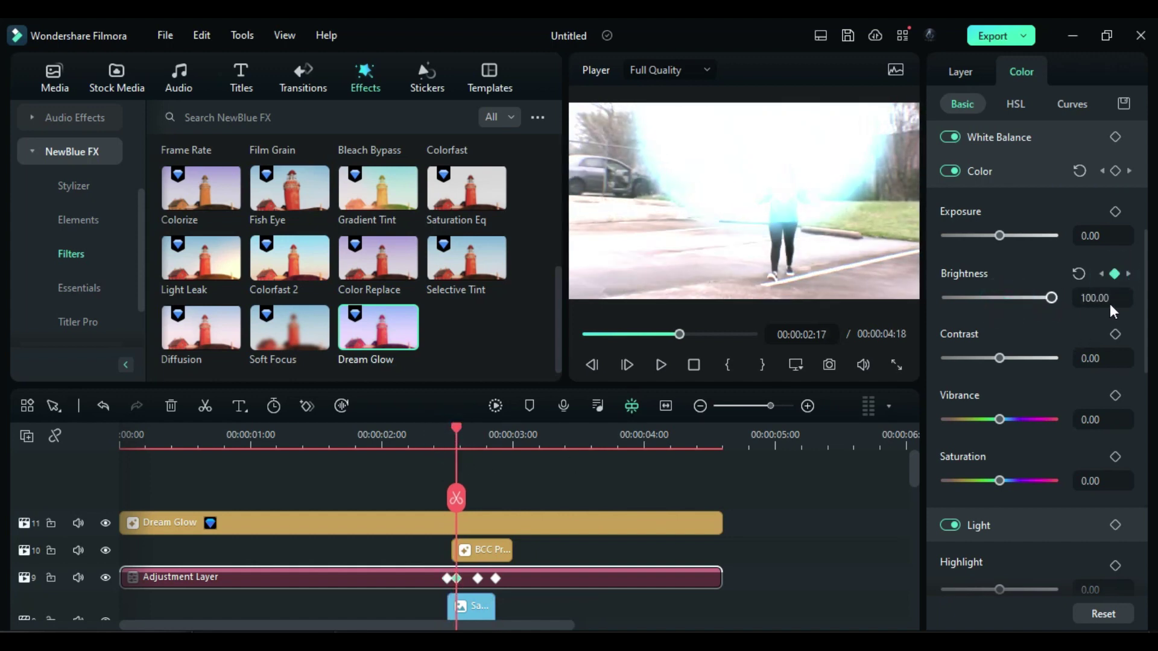
Step: Keyframe the adjustment layer's exposure at 00:00:02:15 and raise it to 100 at 00:00:02:17
left_click(448, 437)
left_click_drag(999, 236, 999, 235)
left_click(1115, 211)
left_click_drag(448, 429, 458, 430)
left_click_drag(1004, 230, 1059, 237)
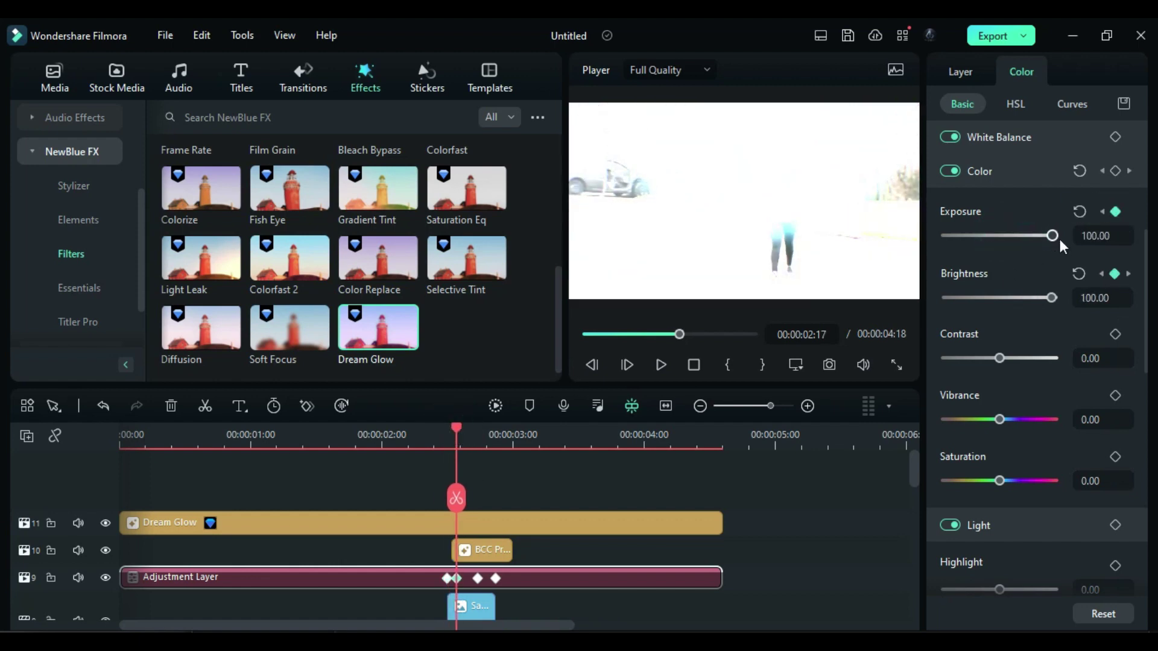
Step: Reset the adjustment layer's exposure and brightness to 0 at 00:00:02:18
left_click(458, 431)
left_click(1079, 211)
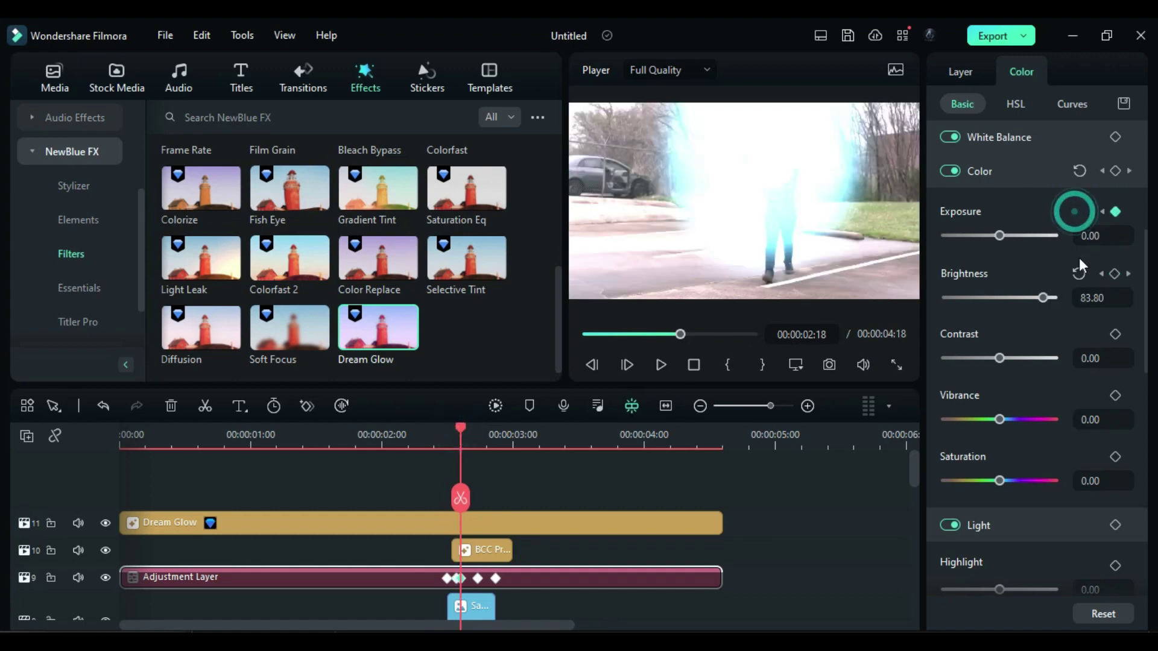
left_click(1079, 274)
Step: Set the adjustment layer's brightness to 100 and exposure to 85.48 at 00:00:02:20, and return the exposure to 0 just after that flash
left_click(465, 430)
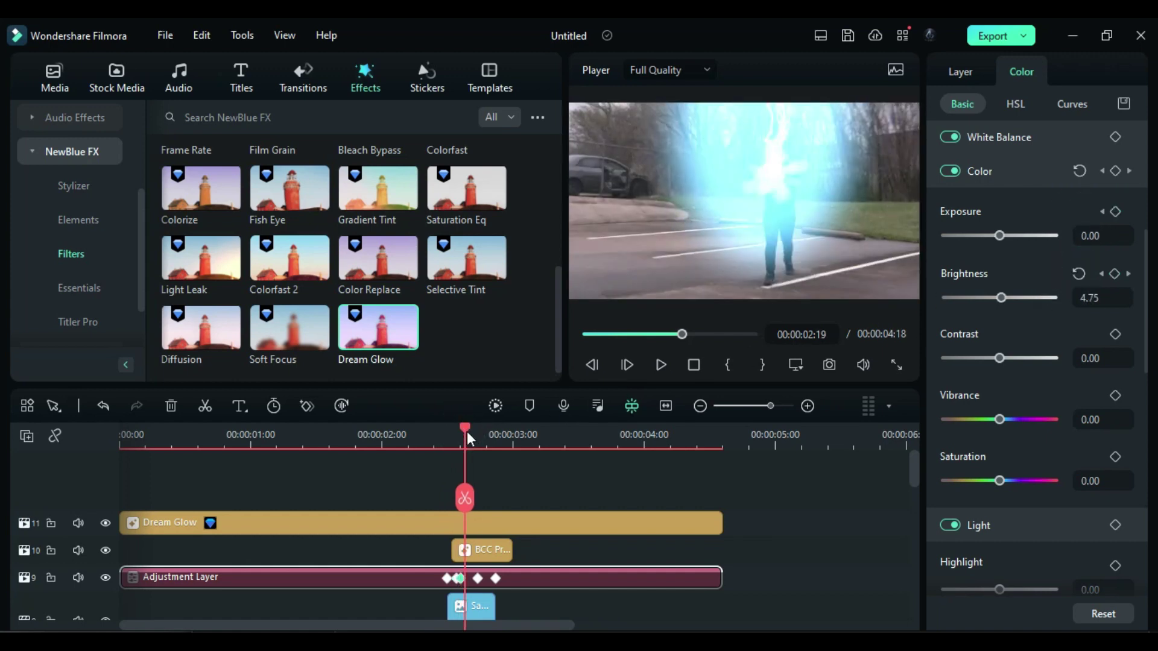
left_click(467, 432)
left_click_drag(1002, 298, 1031, 298)
left_click(1044, 235)
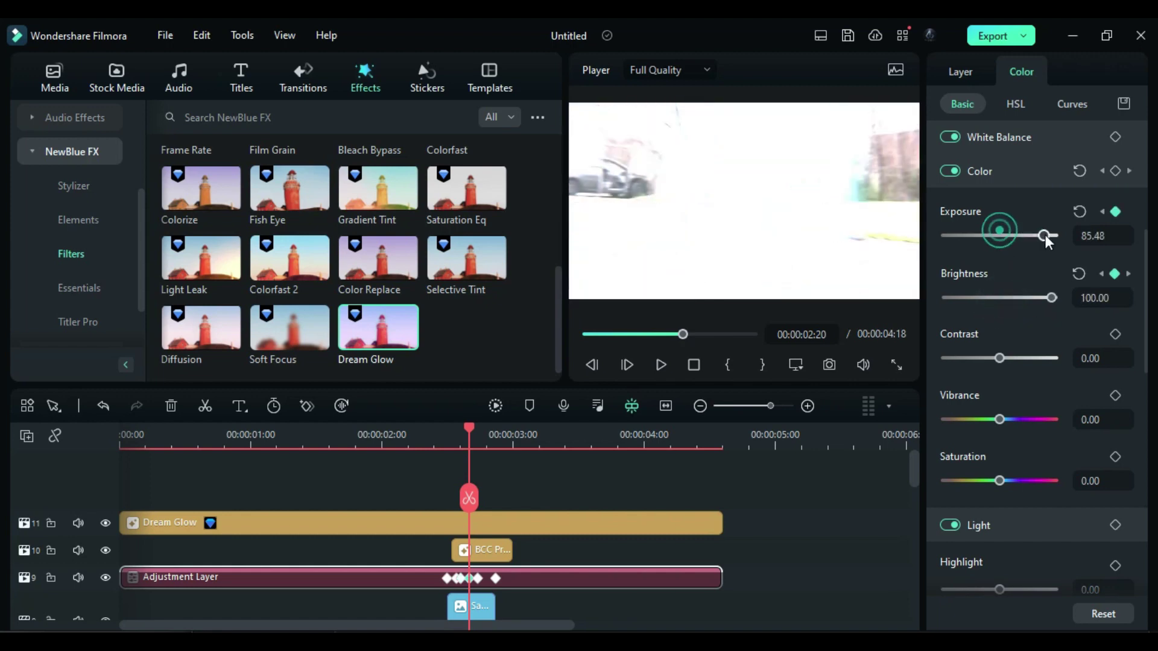
left_click(472, 433)
mouse_move(473, 437)
left_mouse_down()
mouse_move(495, 442)
mouse_move(477, 436)
left_mouse_up()
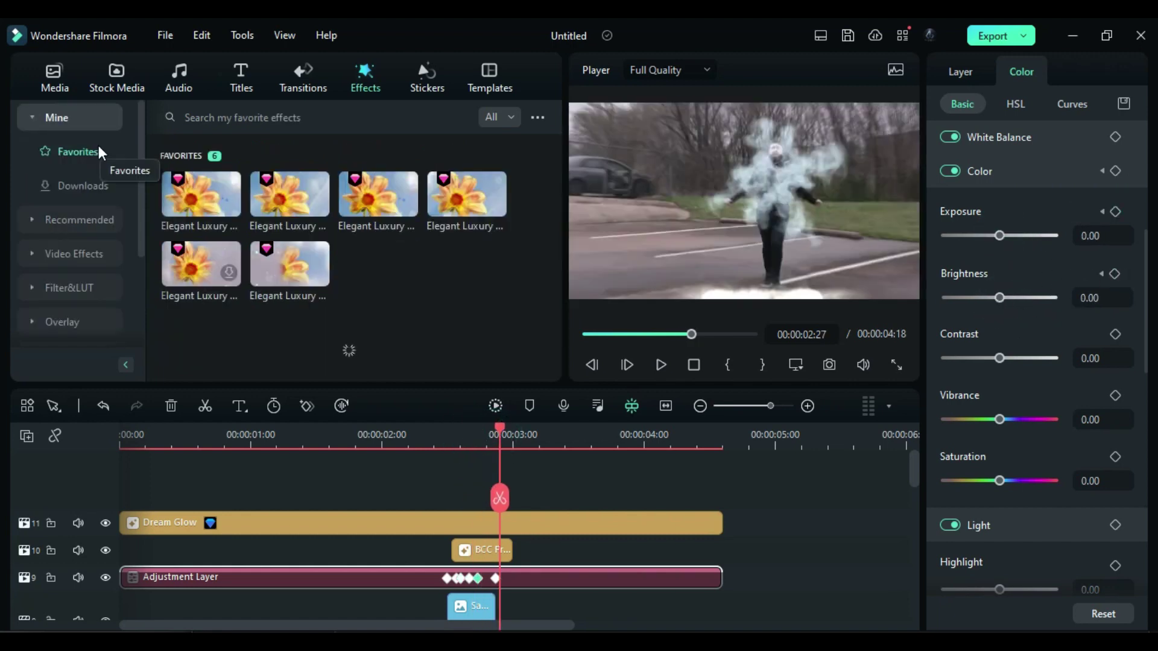
Step: Add the favorite effects S-Log 03 at 46% opacity and Sharpen at strength 50 on new top tracks spanning the whole project
left_click_drag(184, 256, 128, 506)
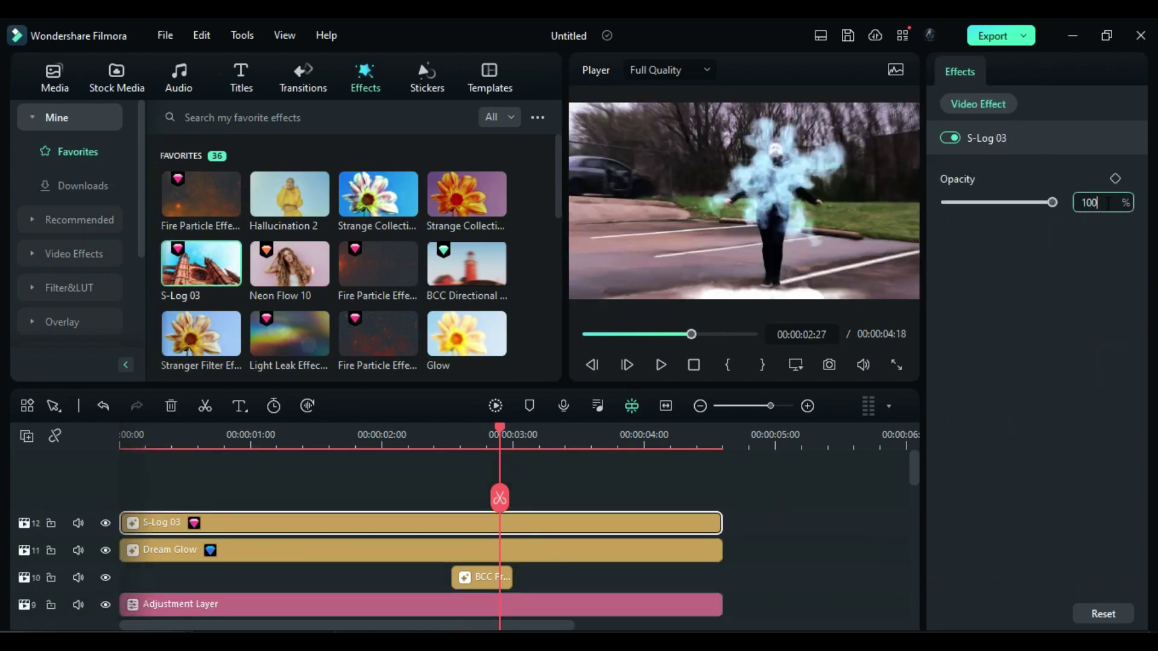
left_click_drag(1052, 203, 995, 202)
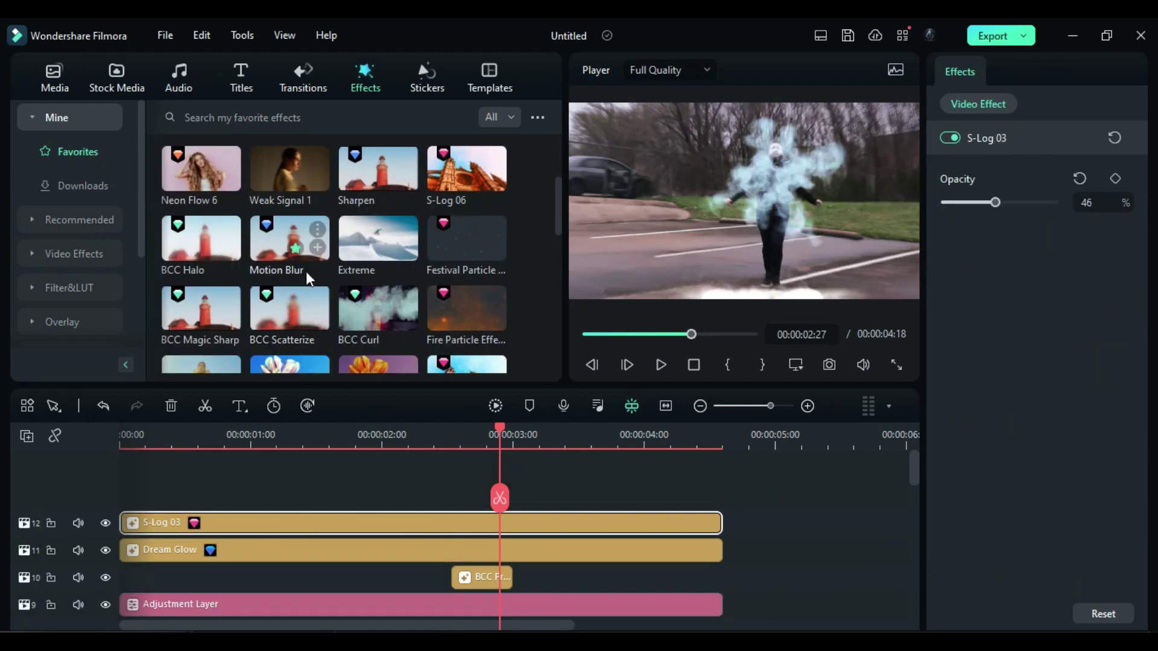
left_click_drag(363, 176, 160, 513)
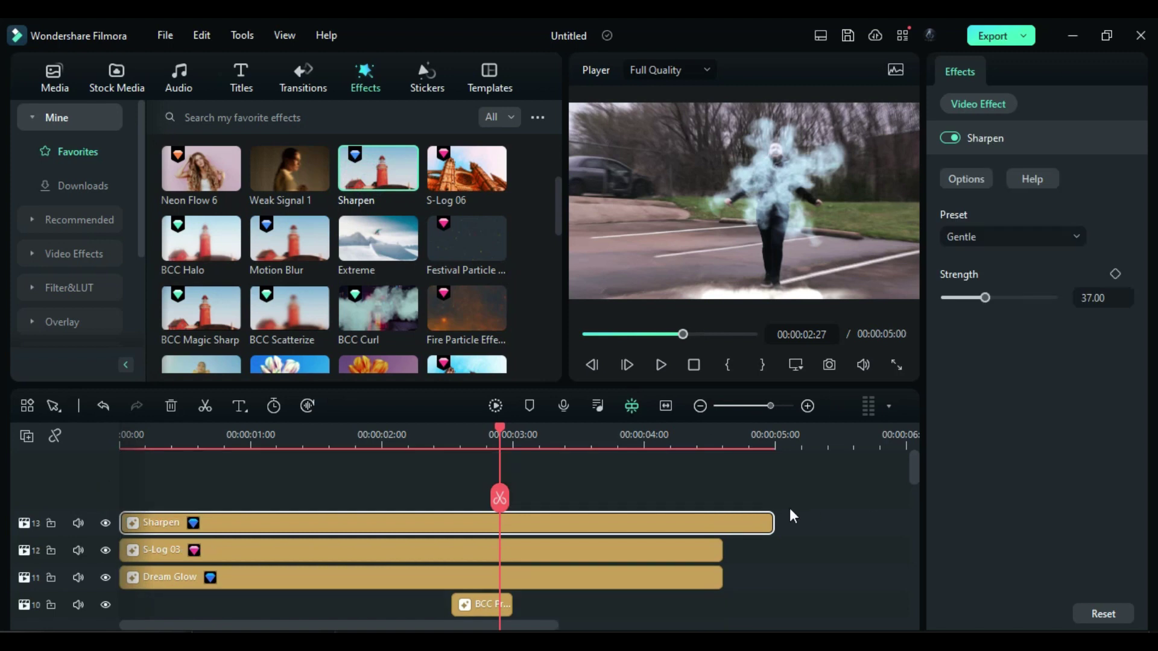
left_click(1103, 297)
type("50")
key("Return")
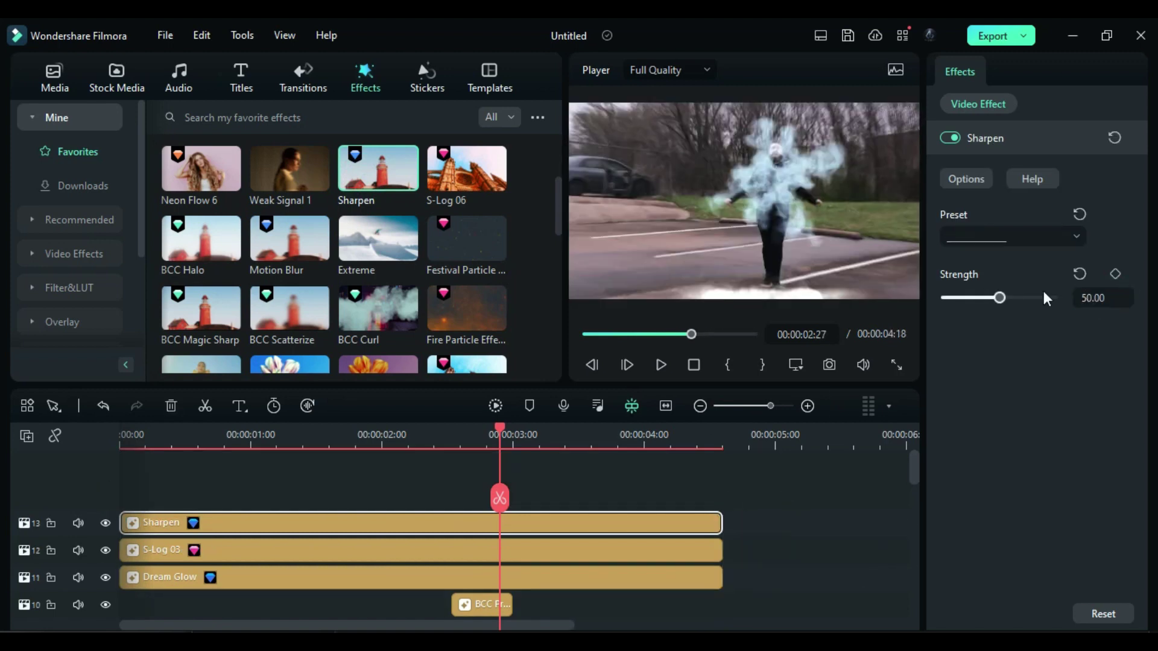
Step: Split clip 02 at 00:00:02:27 and paste a copy of its second part onto the track above
scroll(653, 493, "down", 10)
scroll(653, 493, "down", 1)
scroll(544, 481, "up", 3)
scroll(544, 484, "down", 1)
left_click(538, 537)
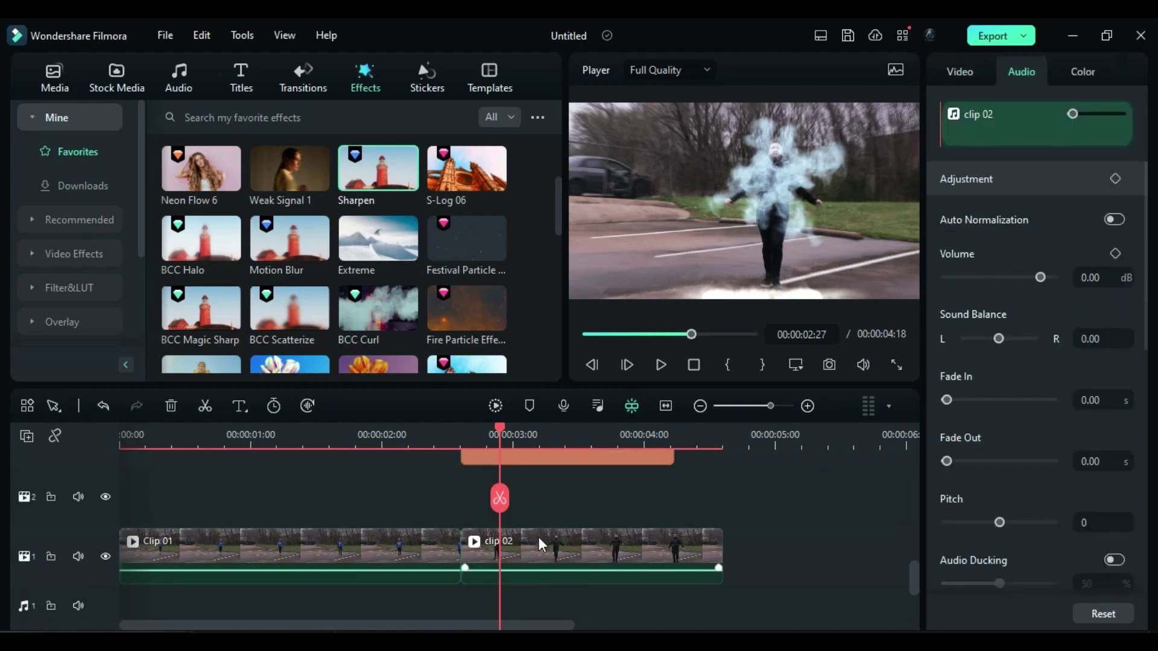
left_click(504, 501)
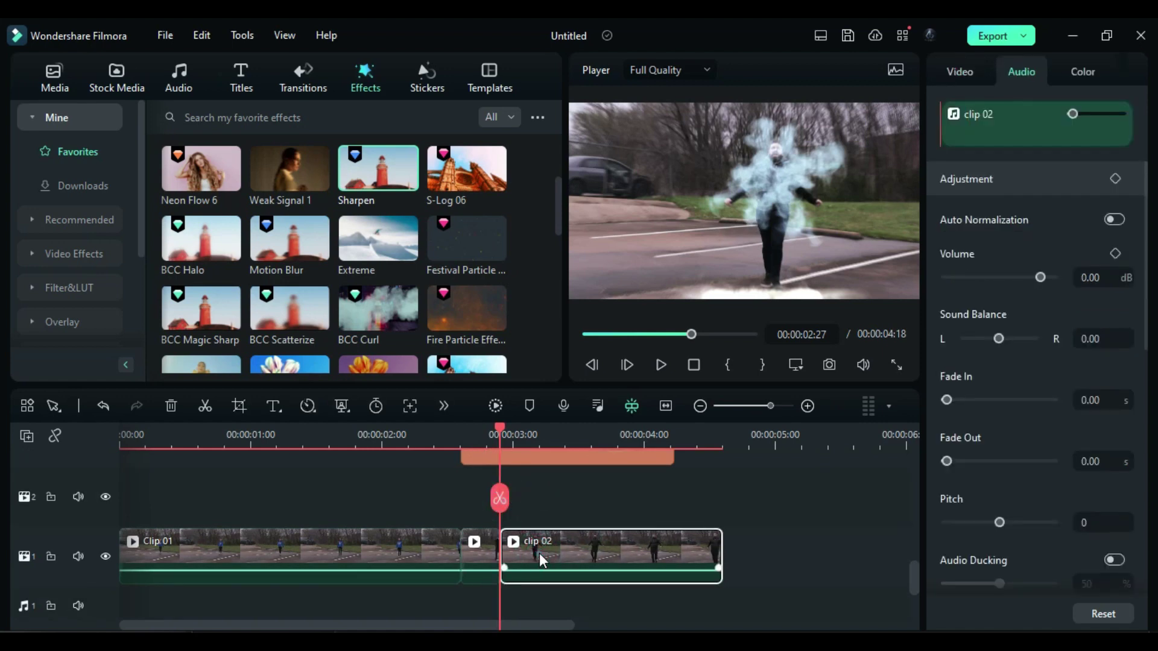
key("ctrl+c")
key("ctrl+v")
Step: Hide the dust and smoke overlay tracks and the main video track, and open the mask options of the copied clip 02
scroll(107, 511, "up", 1)
left_click(106, 514)
scroll(106, 501, "up", 2)
left_click(105, 487)
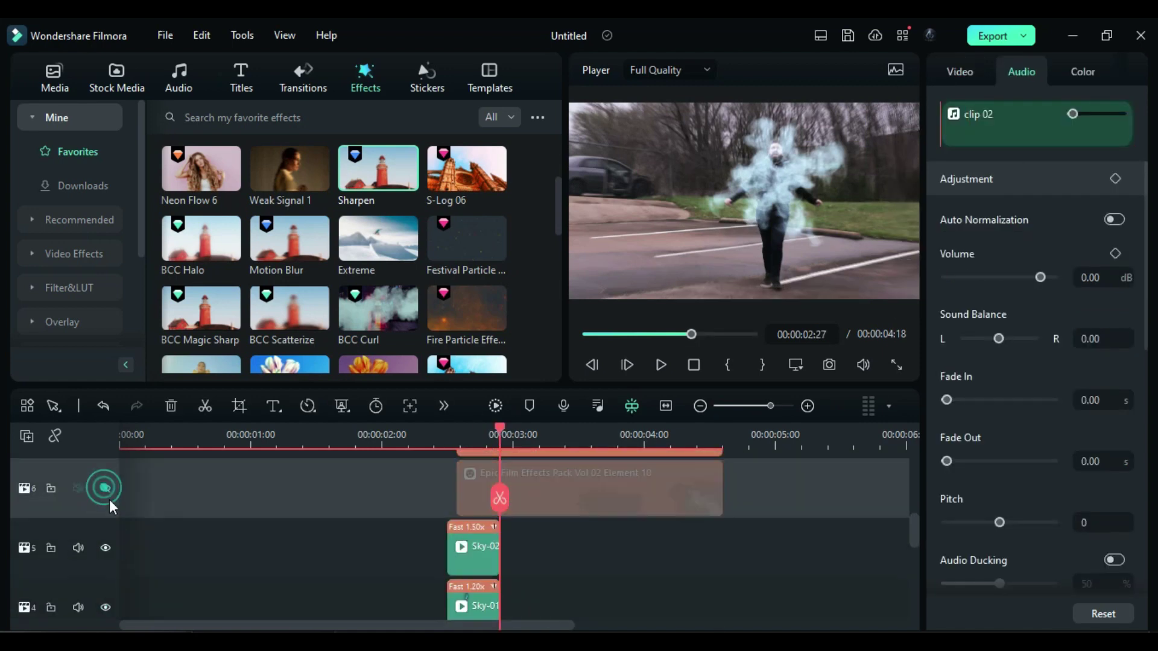
scroll(107, 507, "up", 3)
left_click(108, 550)
scroll(543, 501, "down", 5)
left_click(548, 558)
left_click(962, 74)
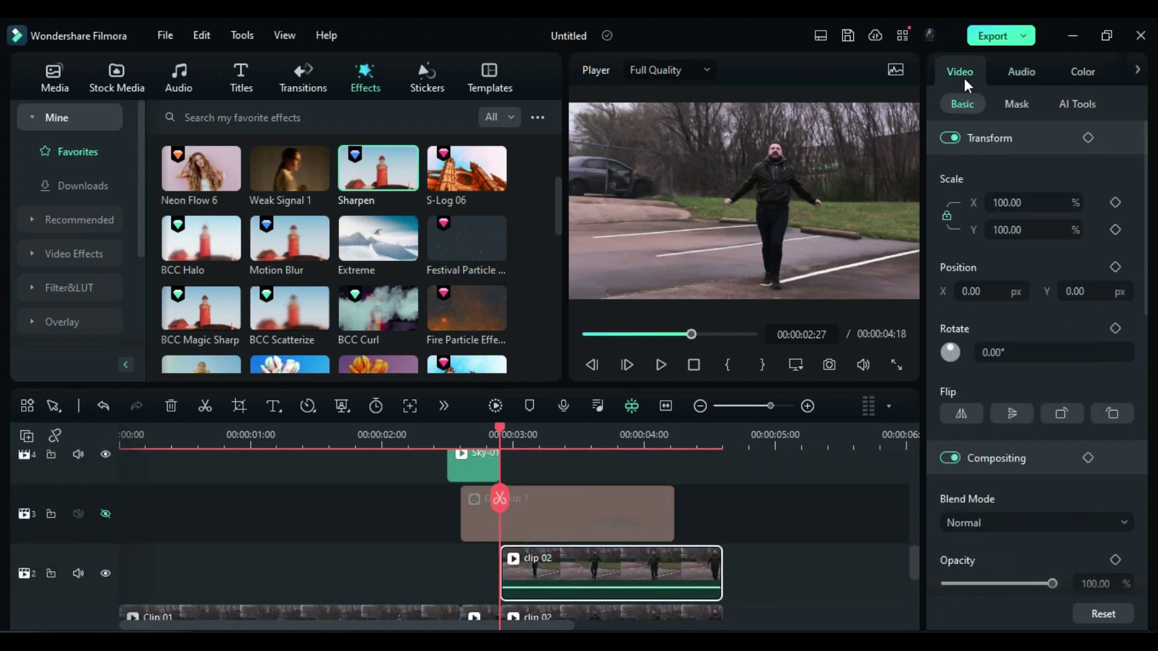
left_click(1016, 104)
scroll(321, 520, "down", 1)
left_click(106, 582)
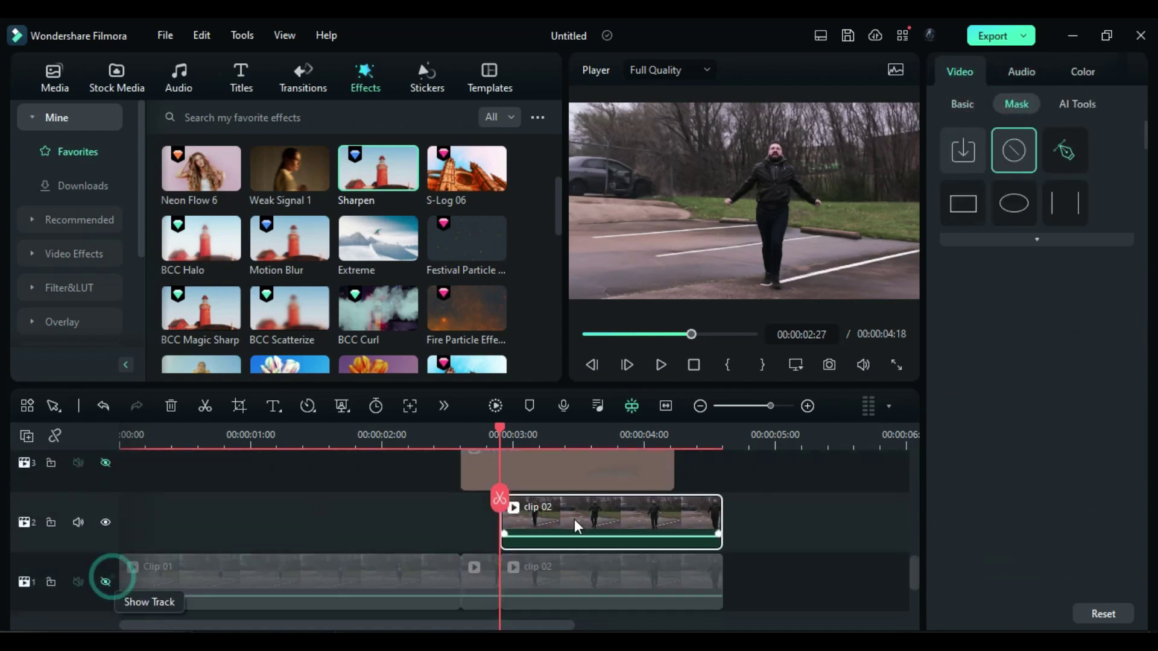
Step: With the preview zoomed to 75%, draw a closed mask around the man's jacket torso and keyframe it at 00:00:02:27
left_click(1065, 150)
left_click(795, 365)
mouse_move(873, 465)
left_click(681, 558)
left_click_drag(631, 252, 634, 246)
left_click(832, 148)
left_click(793, 148)
left_click(759, 154)
left_click(759, 203)
left_click(759, 289)
left_click(830, 300)
left_click(855, 205)
left_click(858, 158)
left_click(834, 148)
left_click(1116, 278)
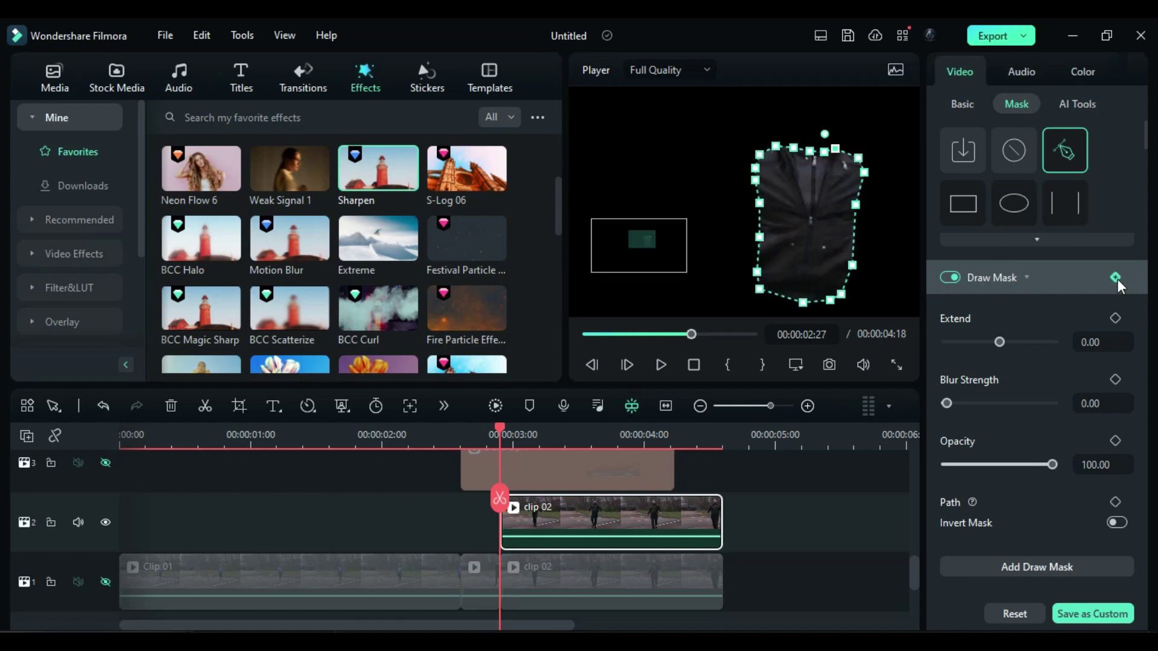
Step: Reposition the drawn mask over the moving torso at successive times from 00:00:03:01 to the clip's end, keyframing each position
left_click(510, 433)
left_click_drag(511, 431, 516, 432)
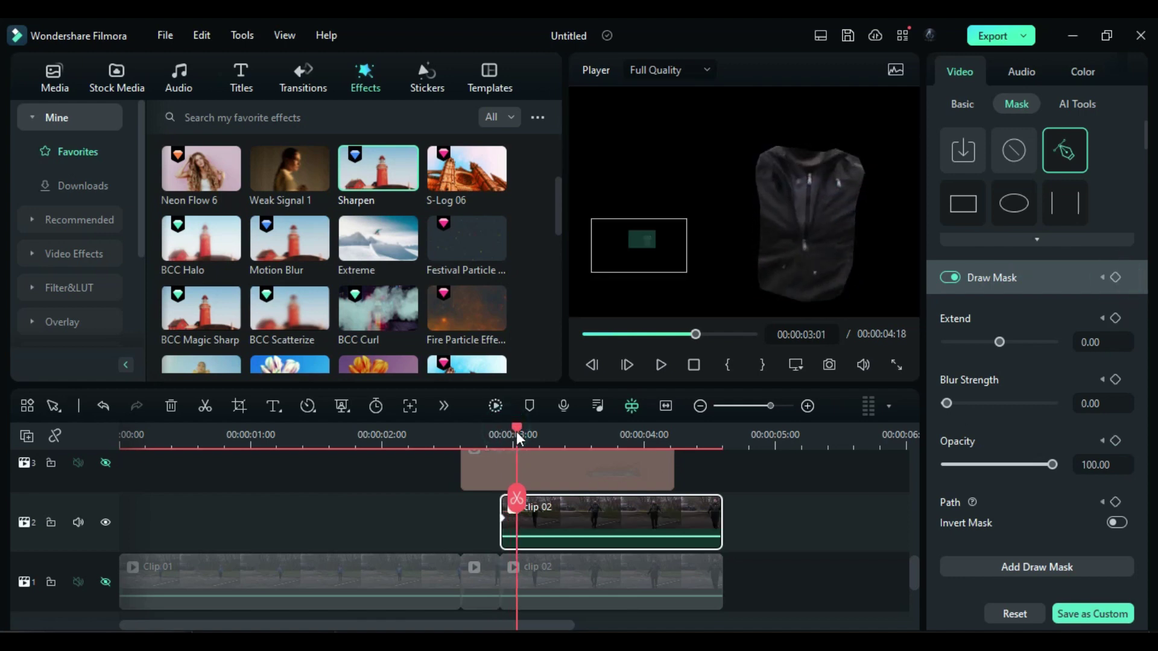
left_click(824, 248)
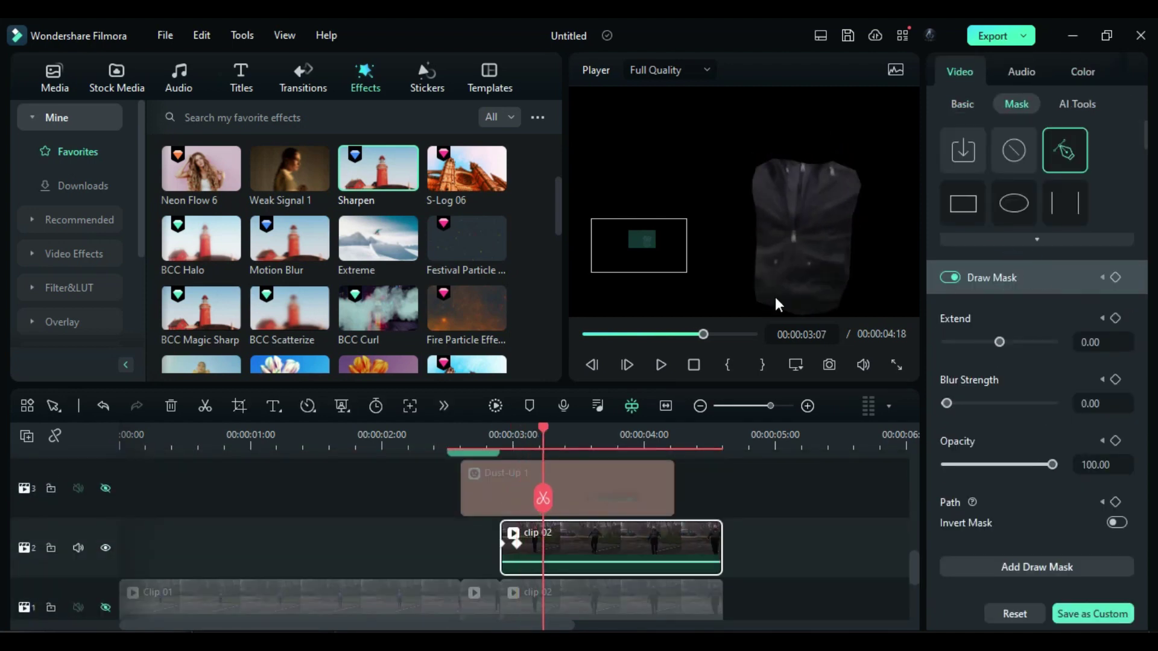
left_click(578, 433)
left_click(635, 433)
left_click(773, 261)
left_click(662, 433)
left_click(683, 433)
left_click(756, 295)
Step: Shape the masked clip's luminance curve steeply at 00:00:03:11, moving the white point inward and bending the shadows down to deepen the blacks
left_click_drag(682, 431, 561, 430)
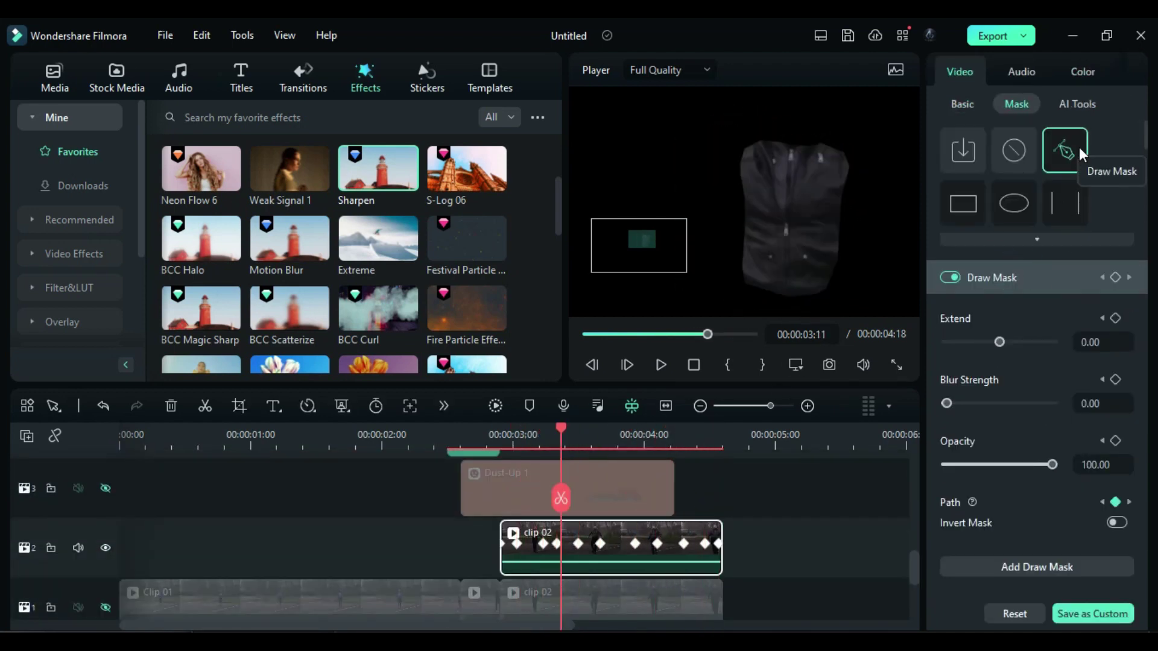
left_click(1087, 70)
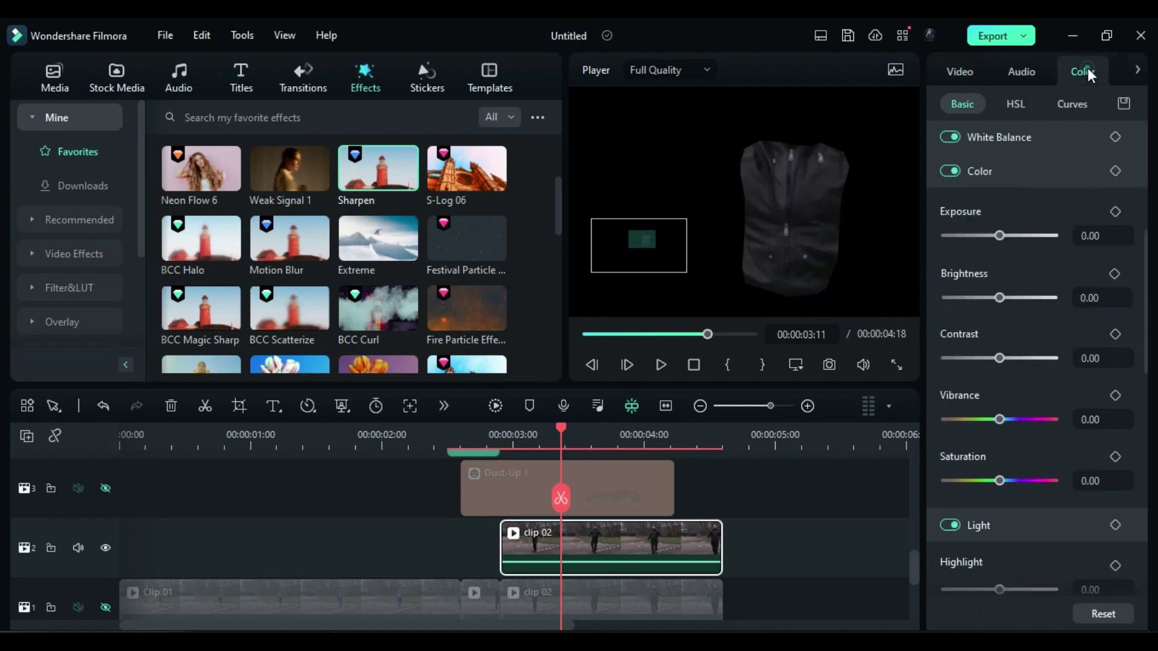
left_click(1070, 104)
left_click_drag(1128, 211, 990, 212)
left_click_drag(977, 434, 992, 460)
left_click_drag(992, 214, 1018, 216)
left_click_drag(989, 460, 995, 461)
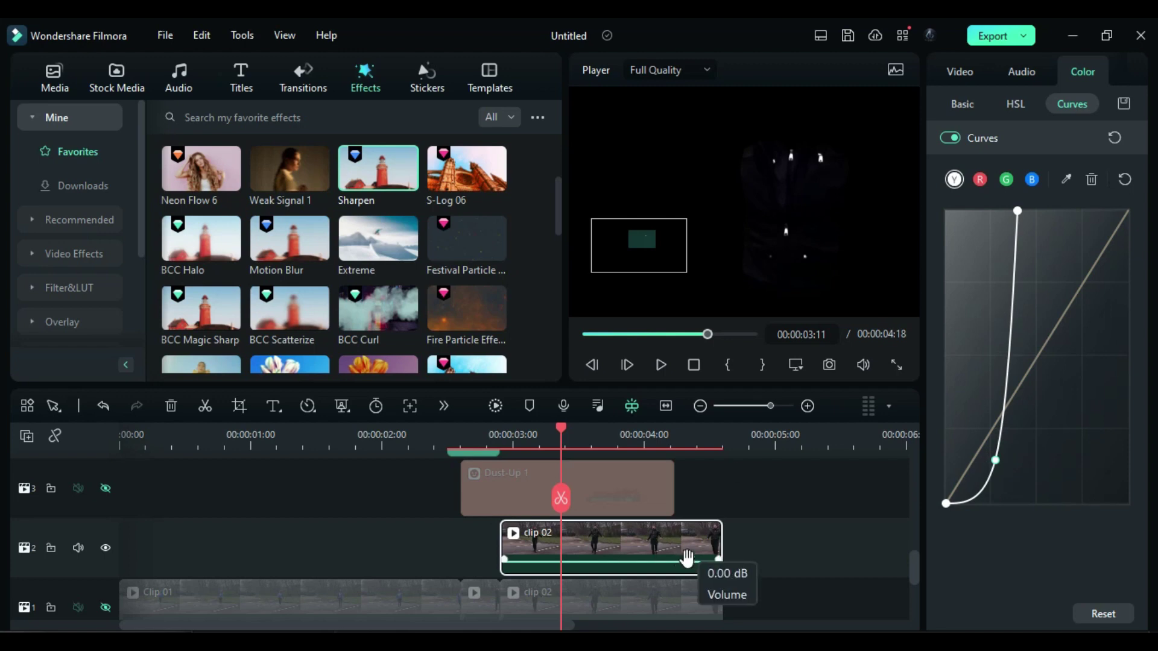
Step: Show the main video track again and fit the preview to the player
left_click(107, 608)
left_click(795, 365)
mouse_move(835, 461)
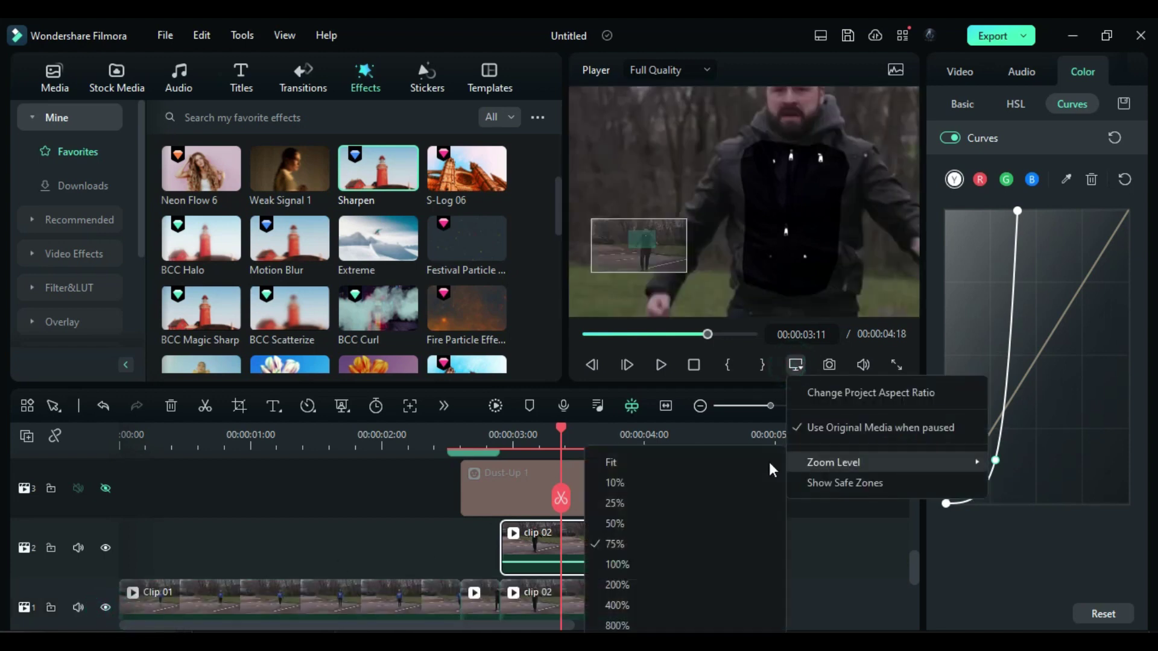
left_click(695, 458)
Step: Set the blend mode of the masked clip 02 copy to Screen
left_click(634, 538)
left_click(961, 107)
left_click(959, 72)
left_click(1034, 522)
scroll(1019, 483, "up", 2)
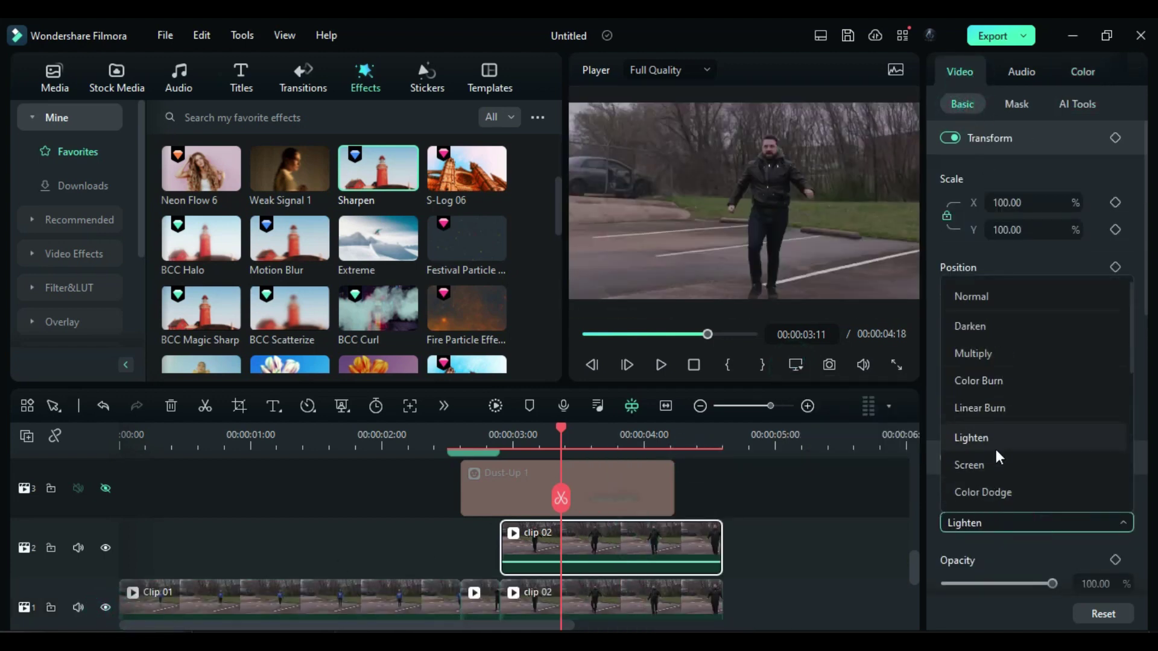
left_click(995, 462)
Step: Set the masked clip's exposure to -12.90, brightness to 11.48, contrast to 30.65, vibrance to 8.06 and saturation to -14.52
left_click(1082, 72)
mouse_move(1000, 236)
left_mouse_down()
mouse_move(981, 237)
mouse_move(992, 236)
left_mouse_up()
left_click_drag(999, 297, 1005, 297)
left_click_drag(1000, 358, 998, 358)
left_click_drag(999, 419, 1005, 419)
left_click_drag(1000, 481, 991, 481)
left_click_drag(1005, 419, 1003, 419)
left_click_drag(999, 359, 1016, 359)
Step: Apply the NewBlue FX filter Dream Glow to the masked clip 02 copy, change its color and raise its Glow to the maximum
scroll(71, 241, "down", 3)
left_click(67, 253)
left_click(67, 186)
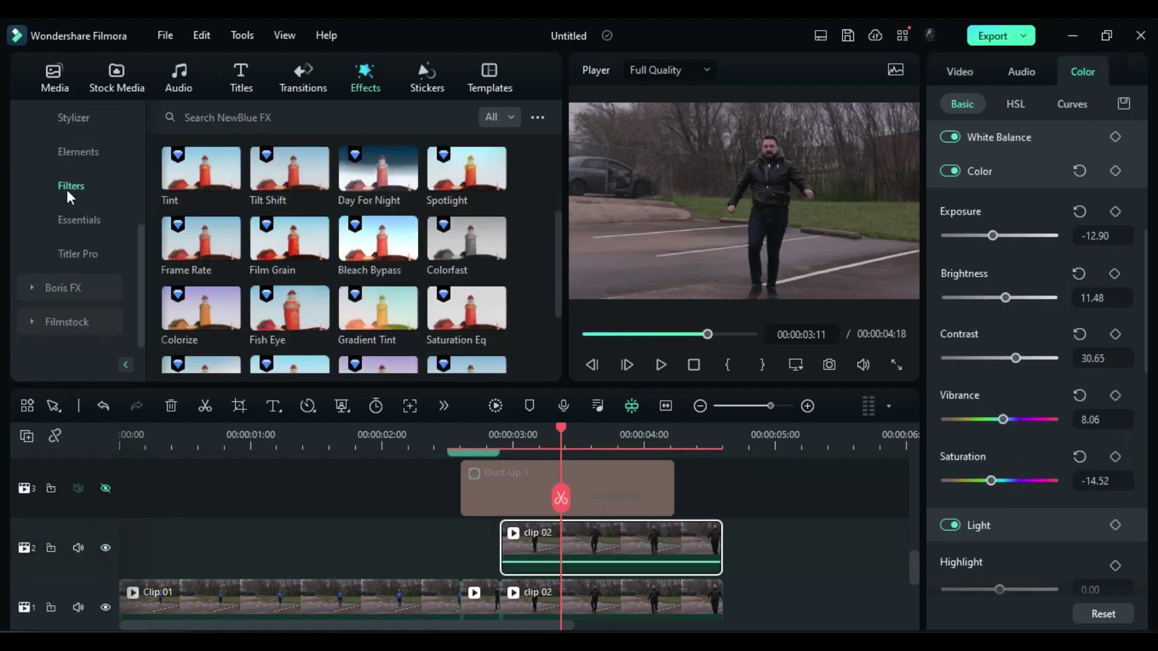
scroll(364, 301, "down", 3)
left_click_drag(364, 331, 598, 542)
left_click(1133, 72)
left_click(994, 299)
left_click(1027, 437)
left_click_drag(946, 420, 1052, 420)
mouse_move(947, 360)
left_mouse_down()
mouse_move(962, 360)
mouse_move(947, 359)
left_mouse_up()
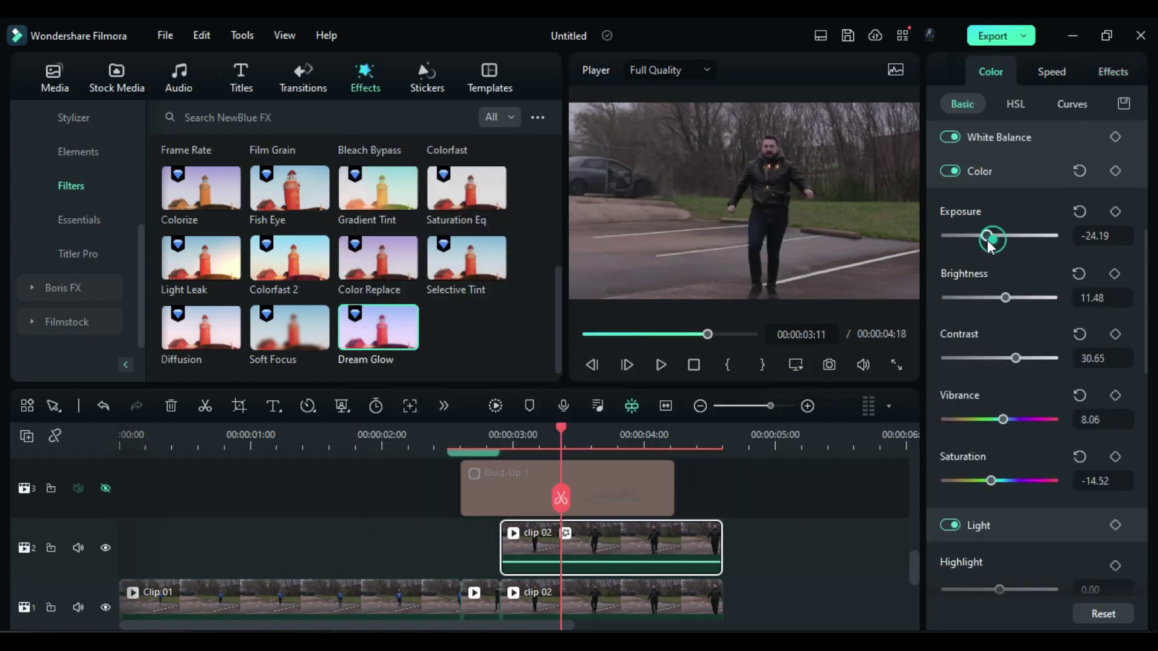
Step: Fine-tune the masked clip's exposure and brightness, and set Highlight to 59.68, Shadow to -17.74, White to -20.97 and Black to -9.68
left_click_drag(987, 235, 992, 236)
left_click_drag(1005, 298, 1004, 298)
scroll(1001, 338, "down", 3)
left_click_drag(1000, 436, 1007, 437)
left_click_drag(1000, 498, 994, 508)
scroll(995, 513, "down", 1)
left_click_drag(1014, 569, 994, 569)
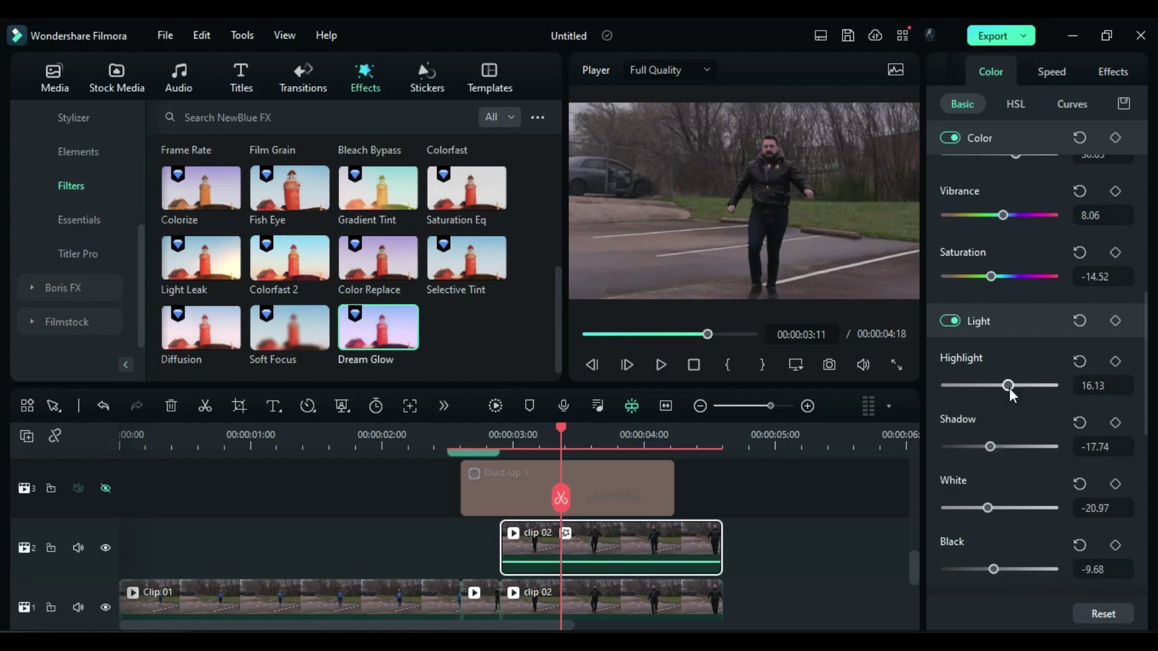
left_click_drag(1008, 385, 1031, 386)
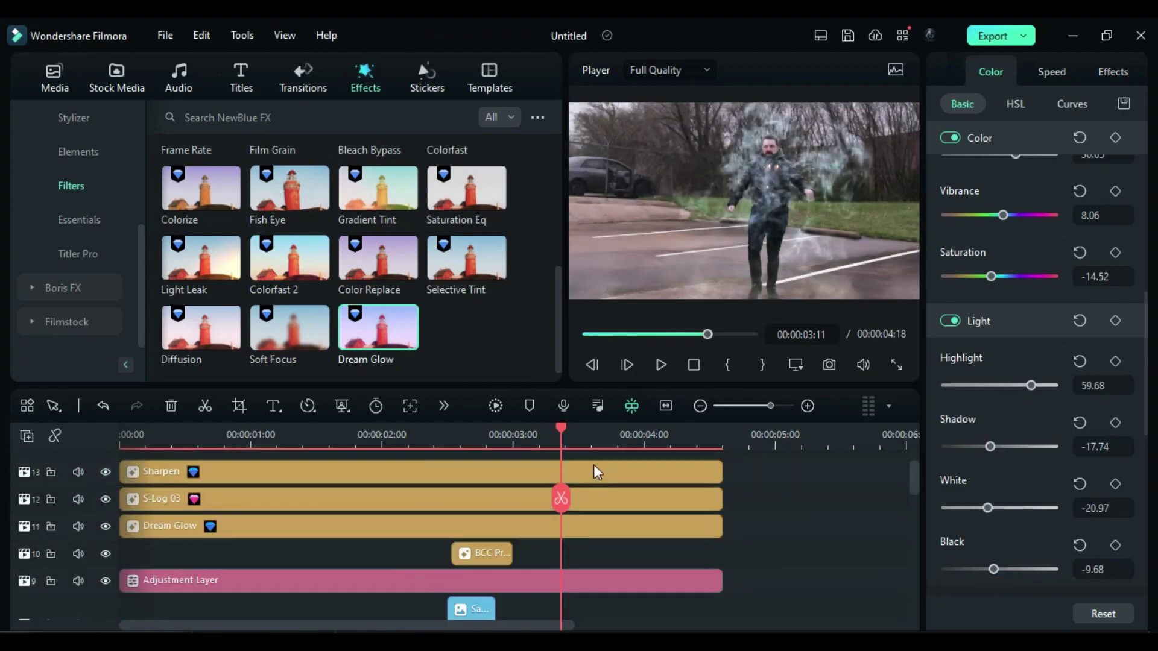
Step: Render the timeline preview and play the finished transformation from the start
key("Return")
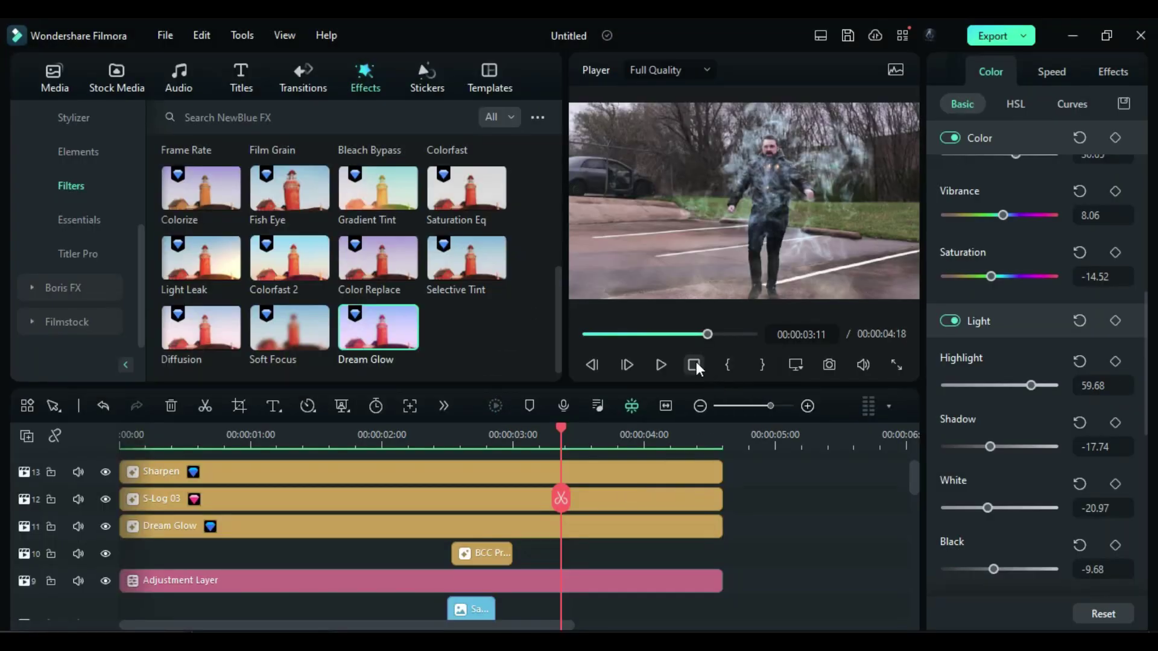
left_click(695, 365)
left_click(665, 367)
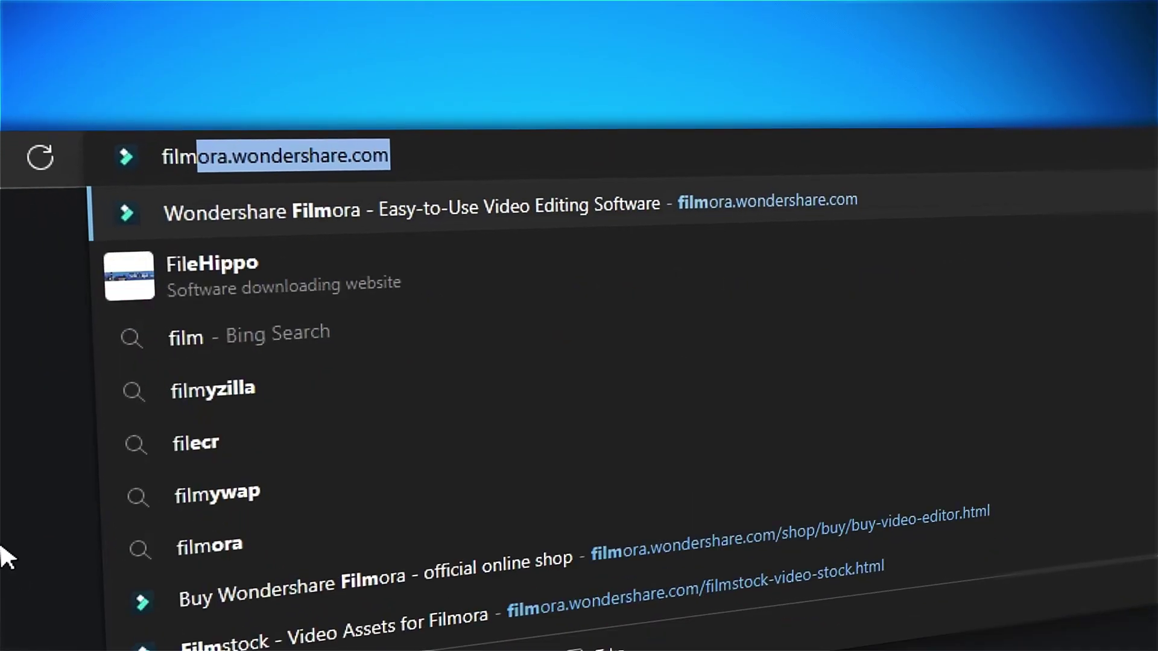
Step: Switch to the web browser and enter the address filmora.wondershare.com
type("ora.wondershare.com")
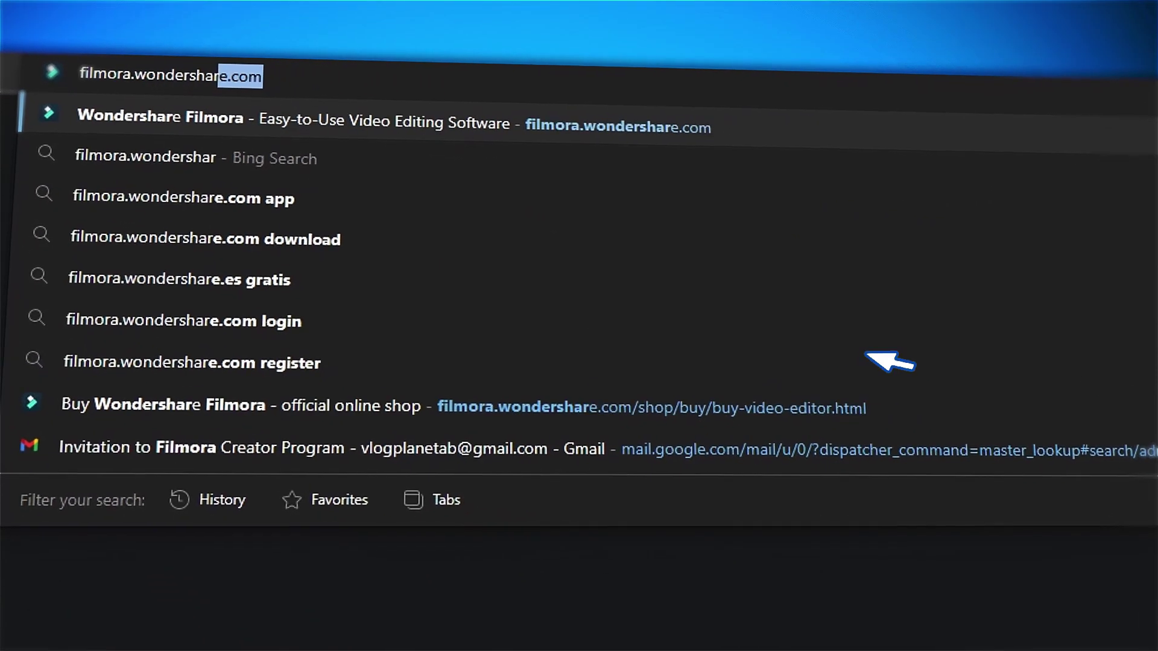